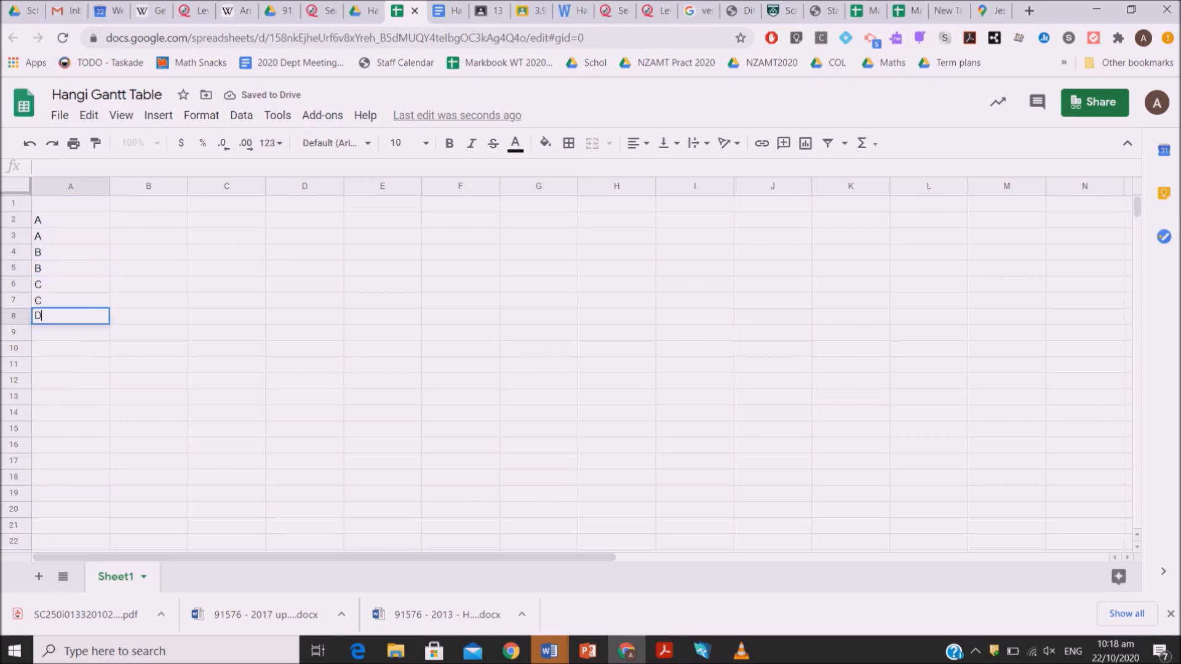
# Enter the remaining task letters down column A through P, each letter twice in consecutive rows
pyautogui.write('K K L L M M N N O O P P')
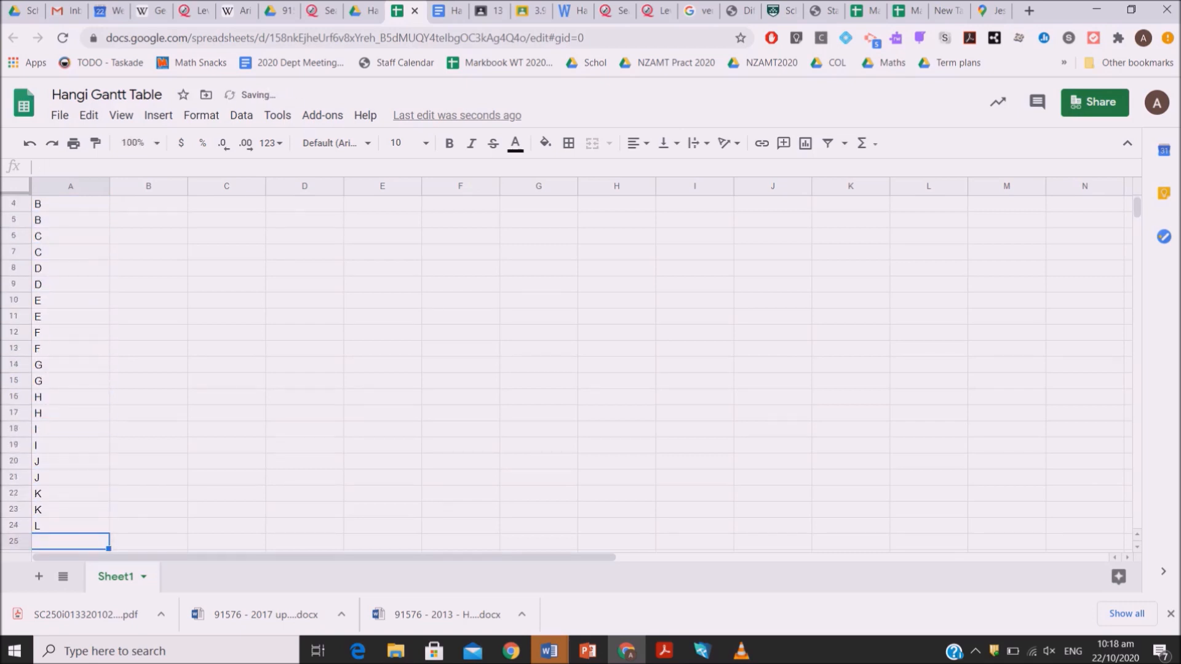
# Enter 0, 0.25 and 0.75 as time headings in cells B1 to D1
pyautogui.hotkey('ctrl', 'Home')
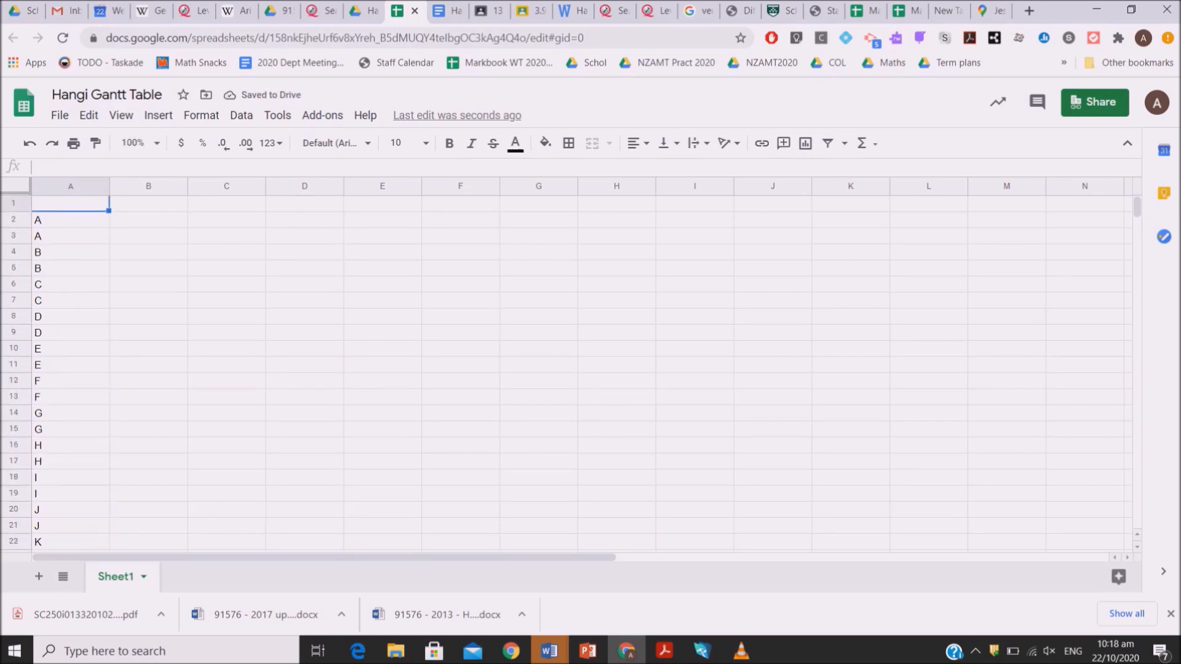
pyautogui.press('Right')
pyautogui.write('0')
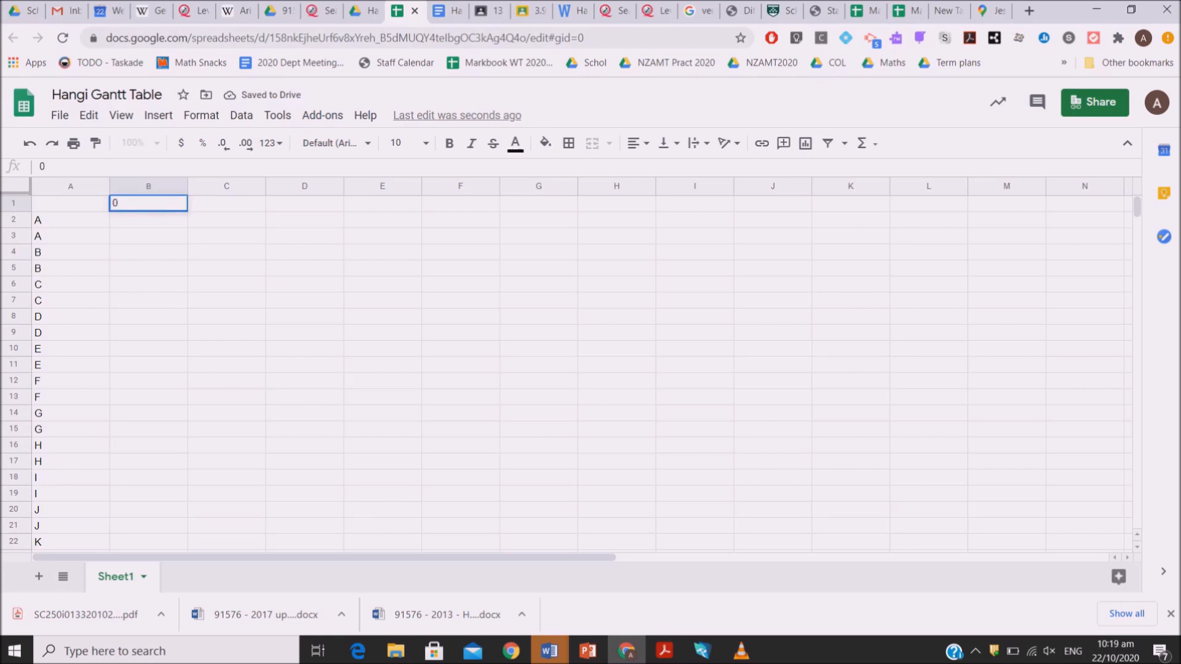
pyautogui.press('Tab')
pyautogui.write('0.25')
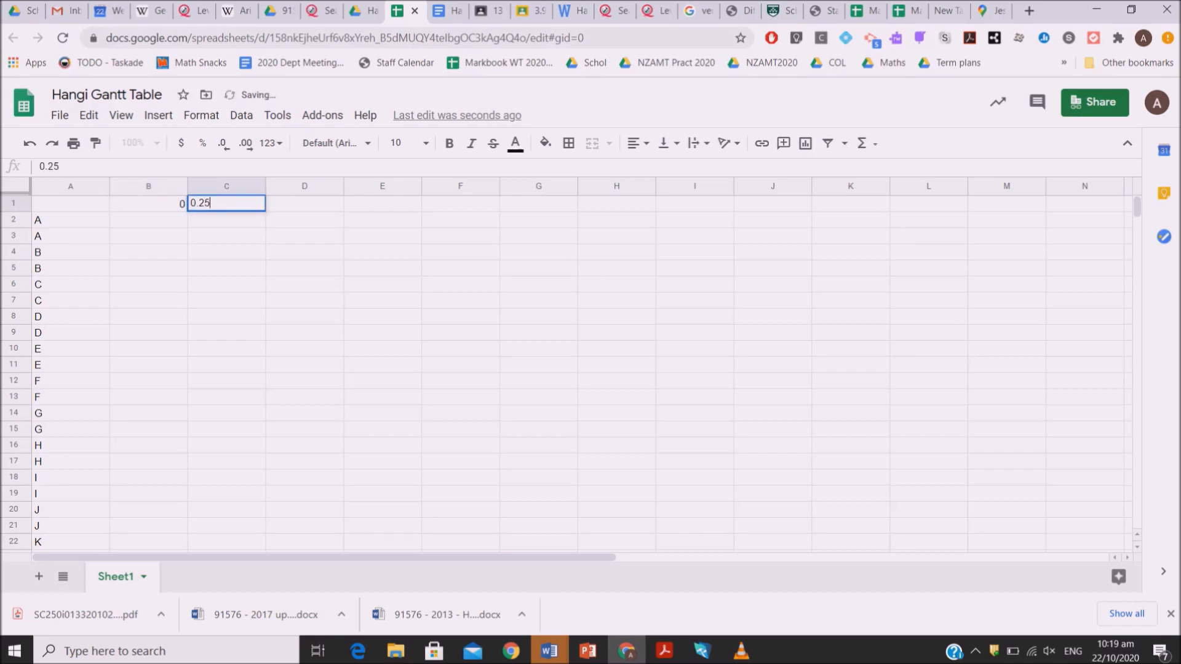
pyautogui.press('Tab')
pyautogui.write('0.75')
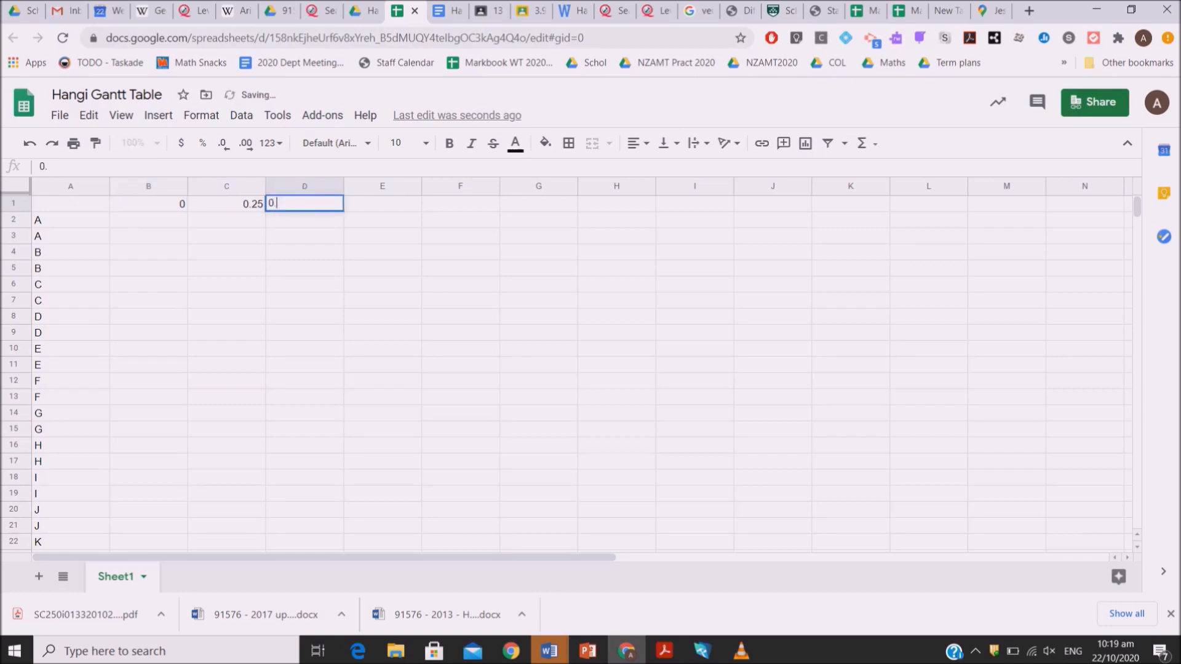
# Insert 22 columns after column Z, and insert another 22 columns in front of the new ones
pyautogui.click(148, 204)
pyautogui.hotkey('shift', 'Right')
pyautogui.hotkey('shift', 'Right')
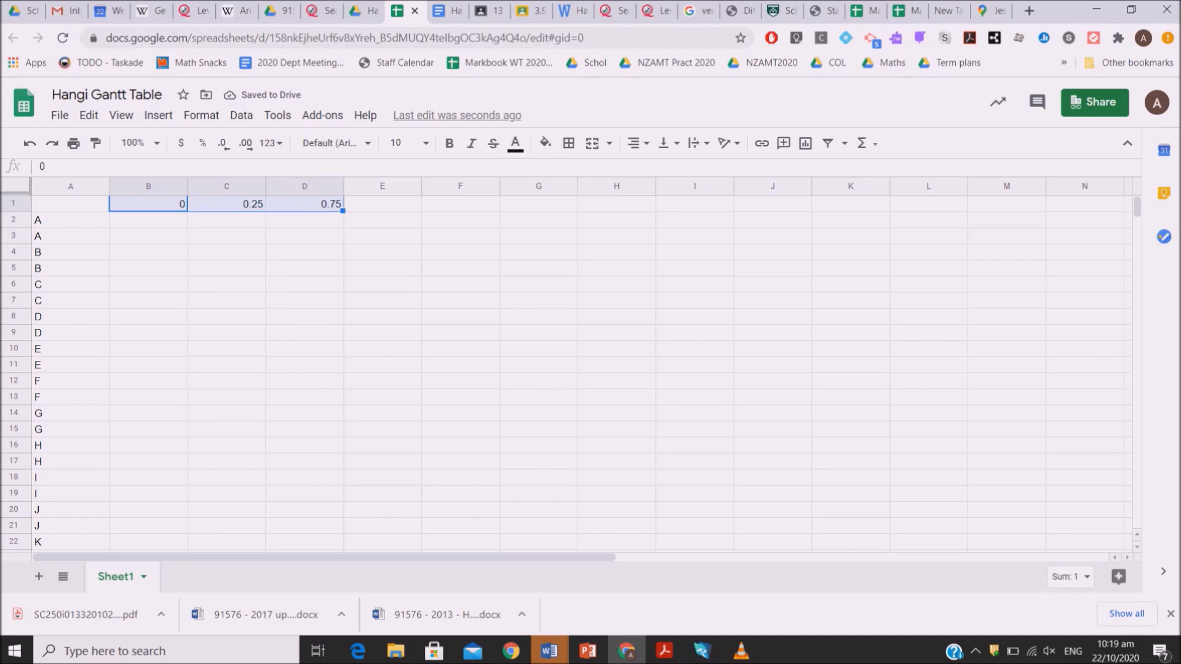
pyautogui.click(382, 186)
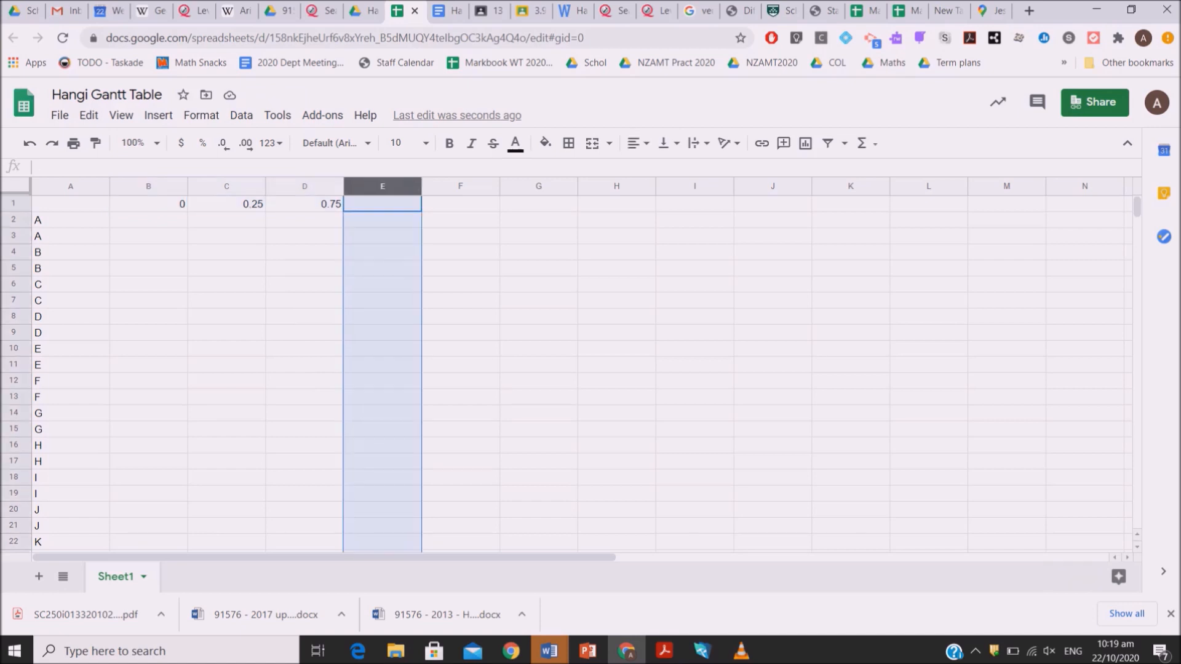
pyautogui.hotkey('shift', 'Right')
pyautogui.hotkey('shift', 'Right')
pyautogui.hotkey('shift', 'Right')
pyautogui.hotkey('shift', 'Right')
pyautogui.hotkey('shift', 'Right')
pyautogui.hotkey('shift', 'Right')
pyautogui.hotkey('shift', 'Right')
pyautogui.hotkey('shift', 'Right')
pyautogui.hotkey('shift', 'Right')
pyautogui.hotkey('shift', 'Right')
pyautogui.hotkey('shift', 'Right')
pyautogui.hotkey('shift', 'Right')
pyautogui.hotkey('shift', 'Right')
pyautogui.hotkey('shift', 'Right')
pyautogui.hotkey('shift', 'Right')
pyautogui.hotkey('shift', 'Right')
pyautogui.hotkey('shift', 'Right')
pyautogui.hotkey('shift', 'Right')
pyautogui.hotkey('shift', 'Right')
pyautogui.hotkey('shift', 'Right')
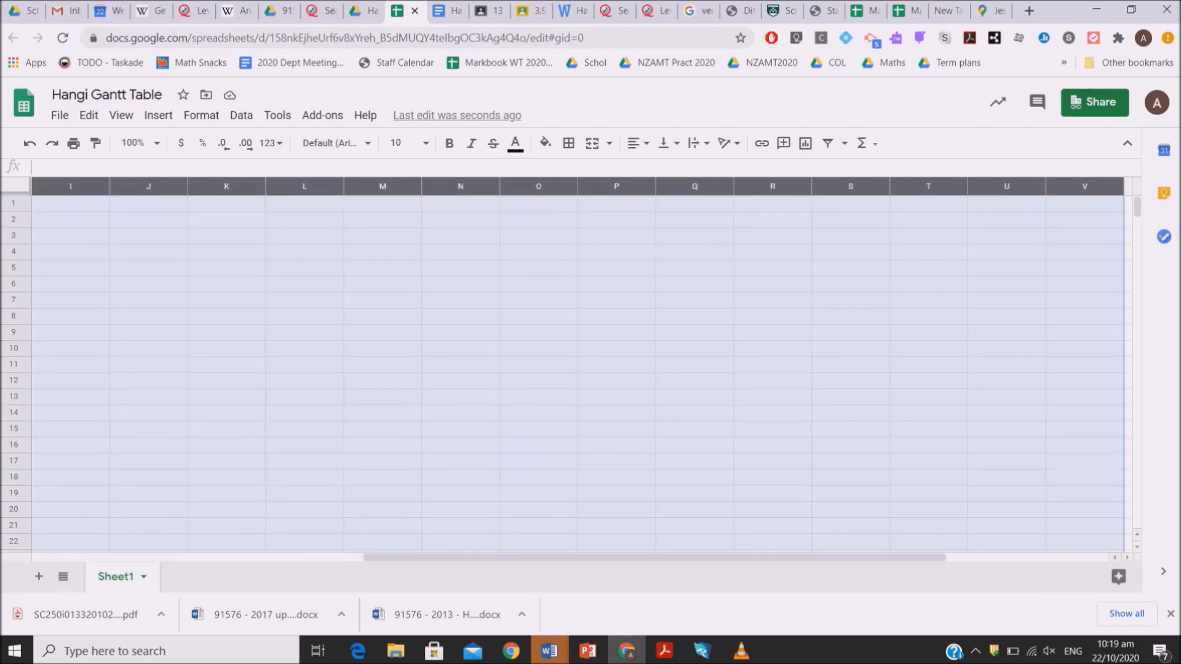
pyautogui.rightClick(367, 186)
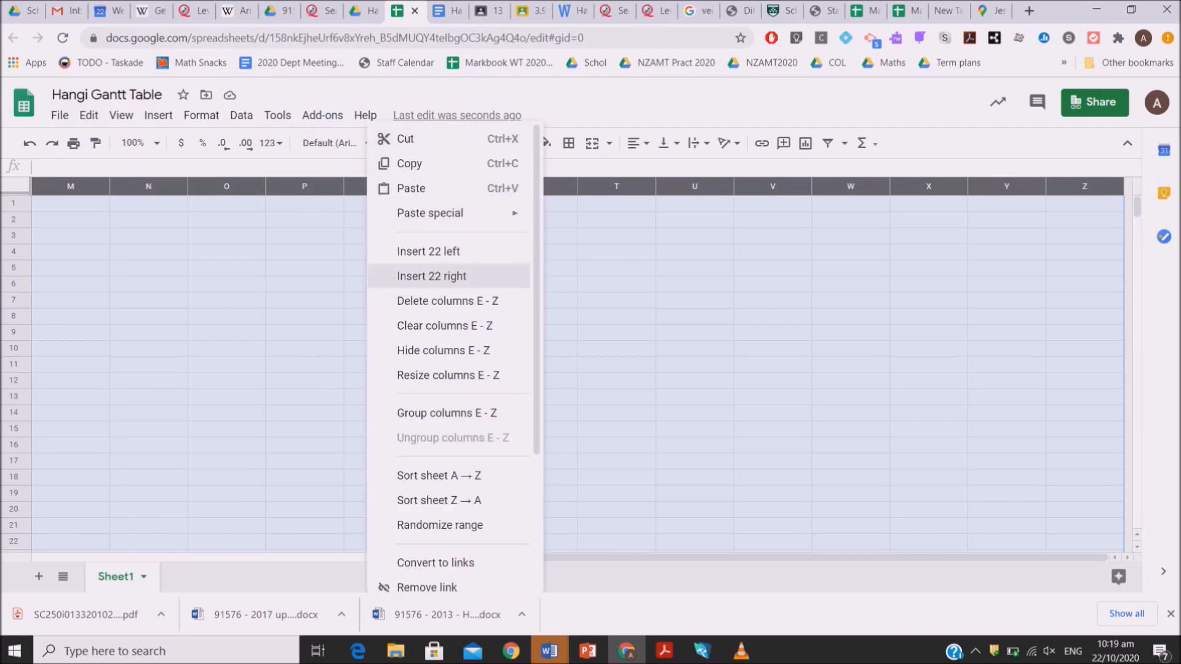
pyautogui.click(432, 276)
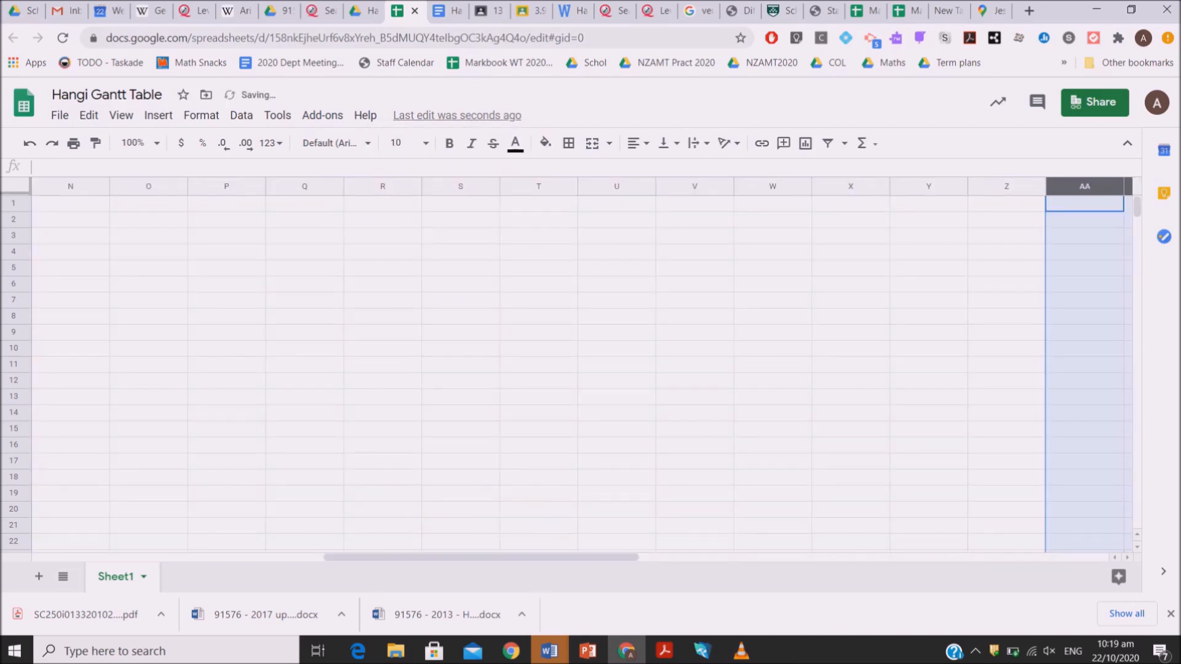
pyautogui.rightClick(1083, 186)
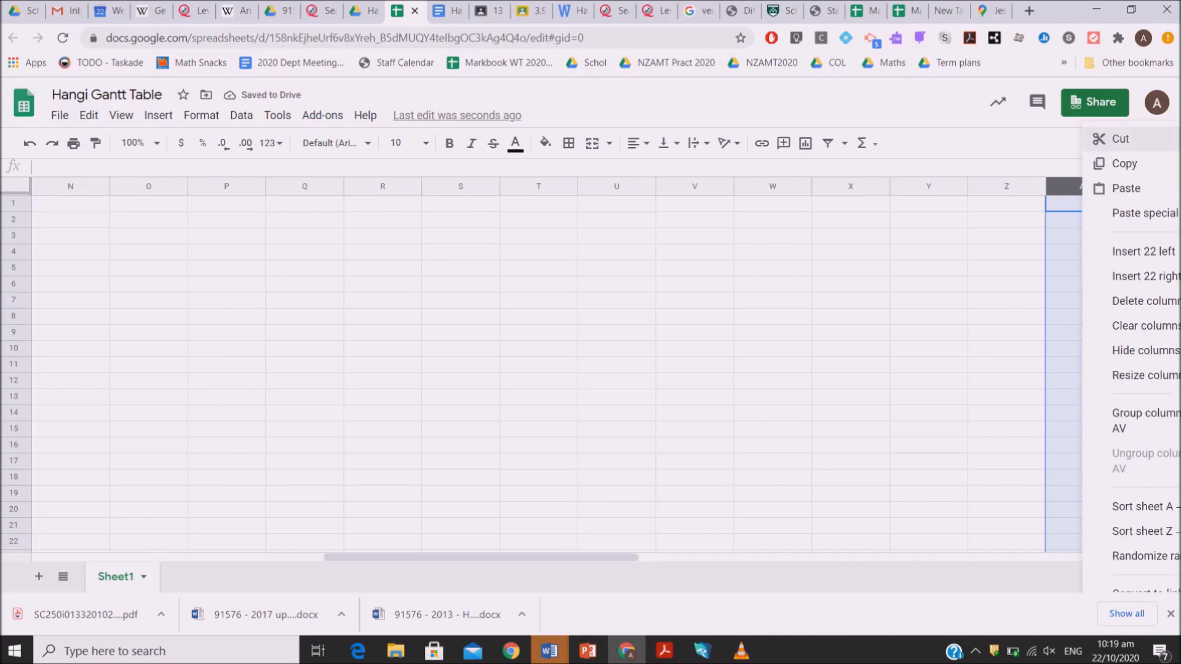
pyautogui.click(1142, 250)
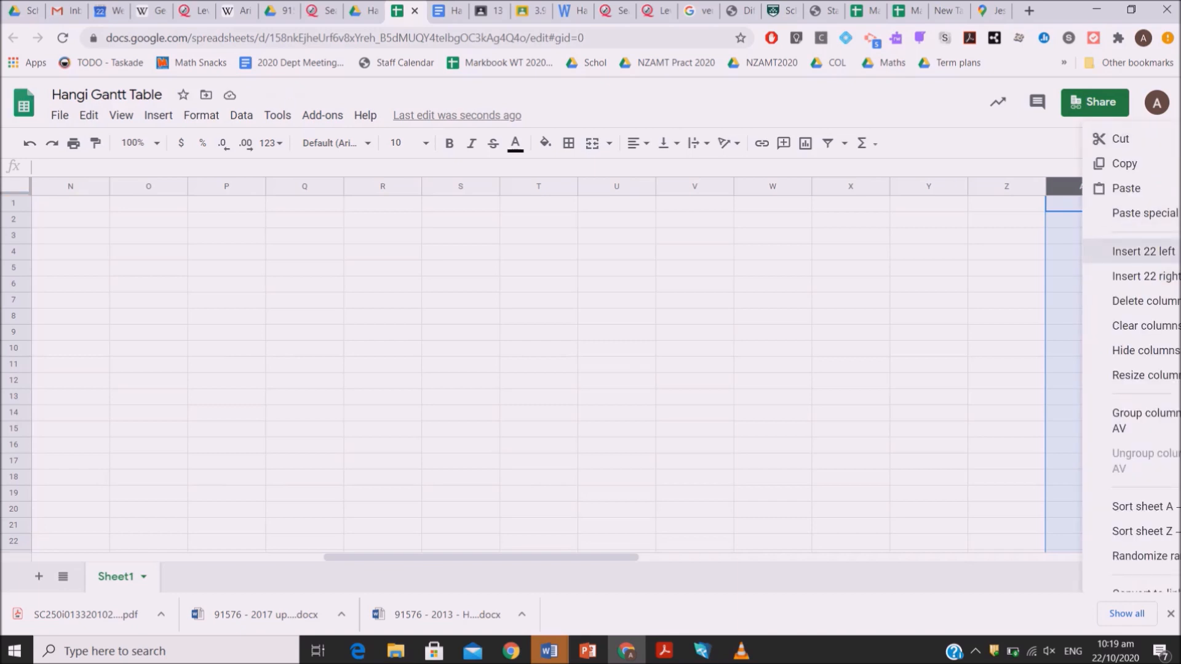
# Set the time heading in D1 to 0.5 and enter 0.75 in E1
pyautogui.click(772, 268)
pyautogui.press('Left')
pyautogui.press('Left')
pyautogui.press('Left')
pyautogui.press('Left')
pyautogui.press('Left')
pyautogui.press('Left')
pyautogui.press('Left')
pyautogui.press('Left')
pyautogui.press('Left')
pyautogui.press('Left')
pyautogui.press('Left')
pyautogui.press('Left')
pyautogui.press('Left')
pyautogui.press('Left')
pyautogui.press('Left')
pyautogui.press('Left')
pyautogui.press('Left')
pyautogui.press('Left')
pyautogui.press('Left')
pyautogui.press('Left')
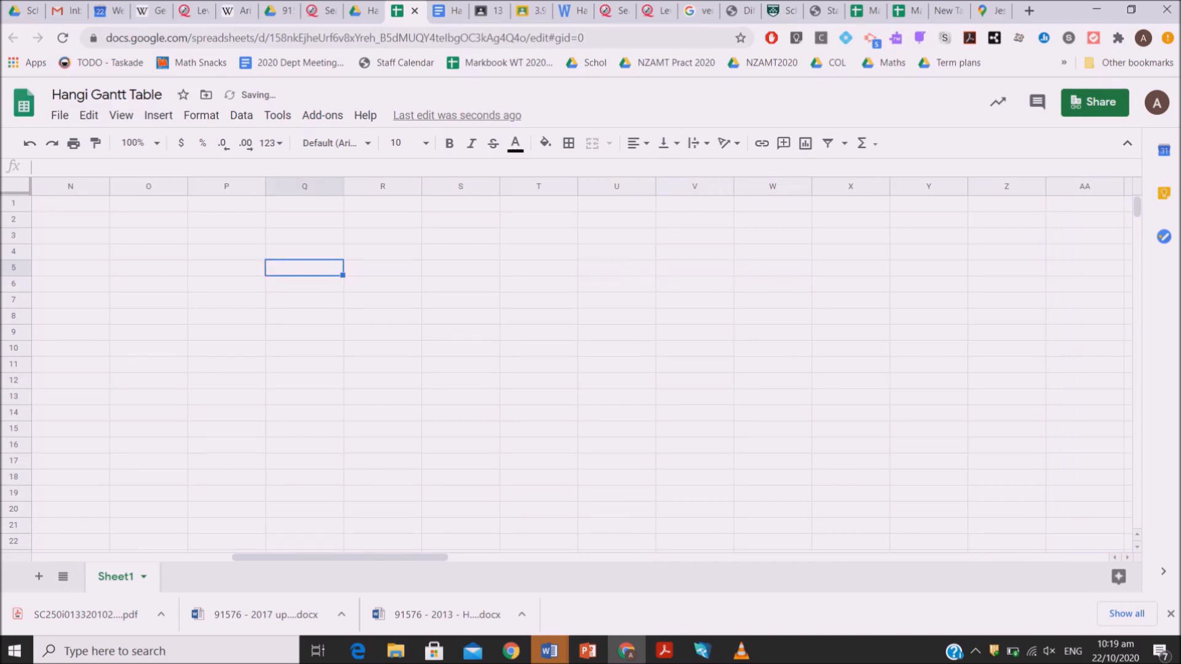
pyautogui.press('Up')
pyautogui.press('Up')
pyautogui.press('Up')
pyautogui.press('Up')
pyautogui.press('Right')
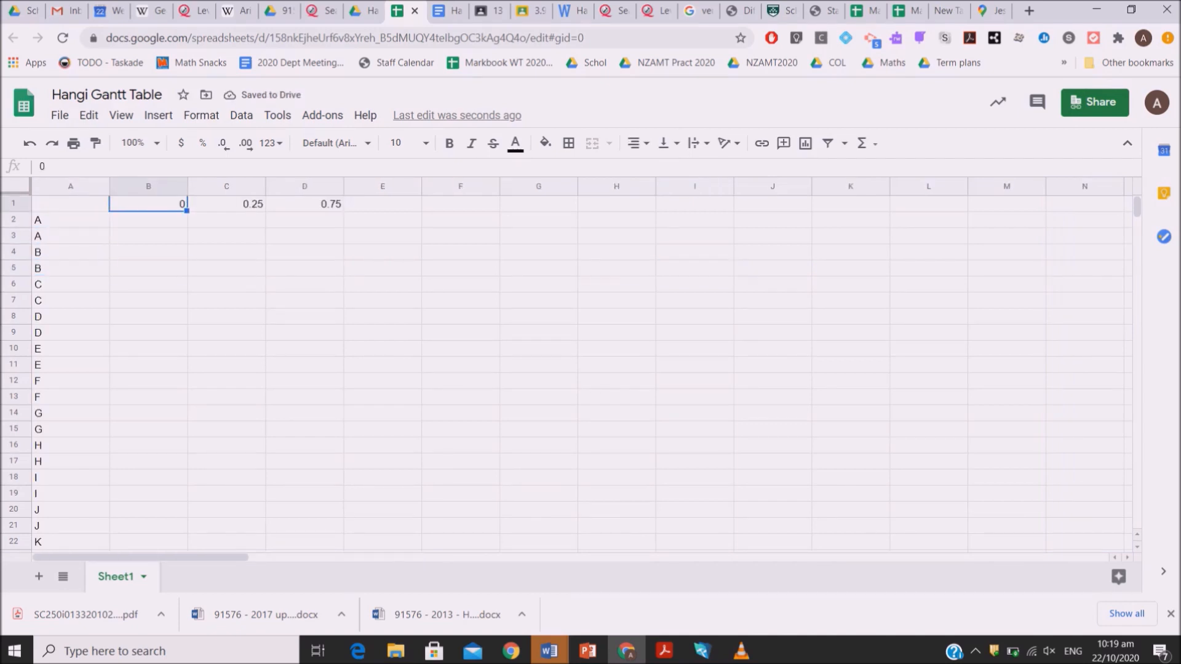
pyautogui.hotkey('shift', 'Right')
pyautogui.hotkey('shift', 'Right')
pyautogui.press('Right')
pyautogui.press('Right')
pyautogui.write('0.5')
pyautogui.press('Right')
pyautogui.write('0.75')
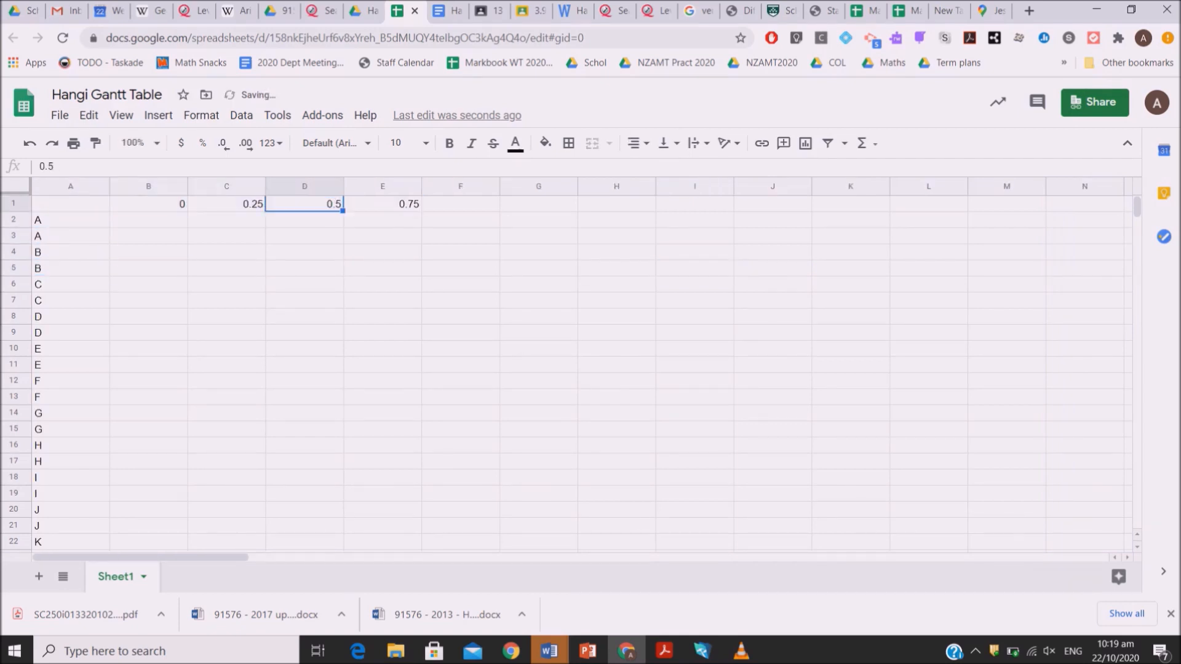
# Extend the time headings in B1:E1 across row 1 as a series in steps of 0.25
pyautogui.press('Left')
pyautogui.press('Left')
pyautogui.press('Left')
pyautogui.hotkey('shift', 'Right')
pyautogui.hotkey('shift', 'Right')
pyautogui.hotkey('shift', 'Right')
pyautogui.moveTo(420, 211); pyautogui.dragTo(1045, 211)
pyautogui.click(1007, 205)
pyautogui.press('Left')
pyautogui.press('Left')
pyautogui.press('Left')
pyautogui.press('Left')
pyautogui.press('Left')
pyautogui.press('Left')
pyautogui.press('Left')
pyautogui.press('Left')
pyautogui.press('Left')
pyautogui.press('Left')
pyautogui.press('Left')
pyautogui.press('Left')
pyautogui.press('Left')
pyautogui.press('Left')
pyautogui.press('Left')
pyautogui.press('Left')
pyautogui.press('Left')
pyautogui.press('Left')
pyautogui.press('Left')
pyautogui.press('Left')
pyautogui.press('Right')
pyautogui.press('Left')
# Narrow column A and all the time columns to just fit their headings, and left-align the headings
pyautogui.moveTo(109, 187); pyautogui.dragTo(66, 186)
pyautogui.moveTo(106, 186); pyautogui.dragTo(1137, 186)
pyautogui.moveTo(187, 187); pyautogui.dragTo(144, 187)
pyautogui.click(639, 144)
pyautogui.click(636, 171)
pyautogui.press('Left')
# Fill cells B2:M2 of the first task A row with red, covering times 0 to 2.75
pyautogui.click(83, 220)
pyautogui.moveTo(83, 219); pyautogui.dragTo(465, 219)
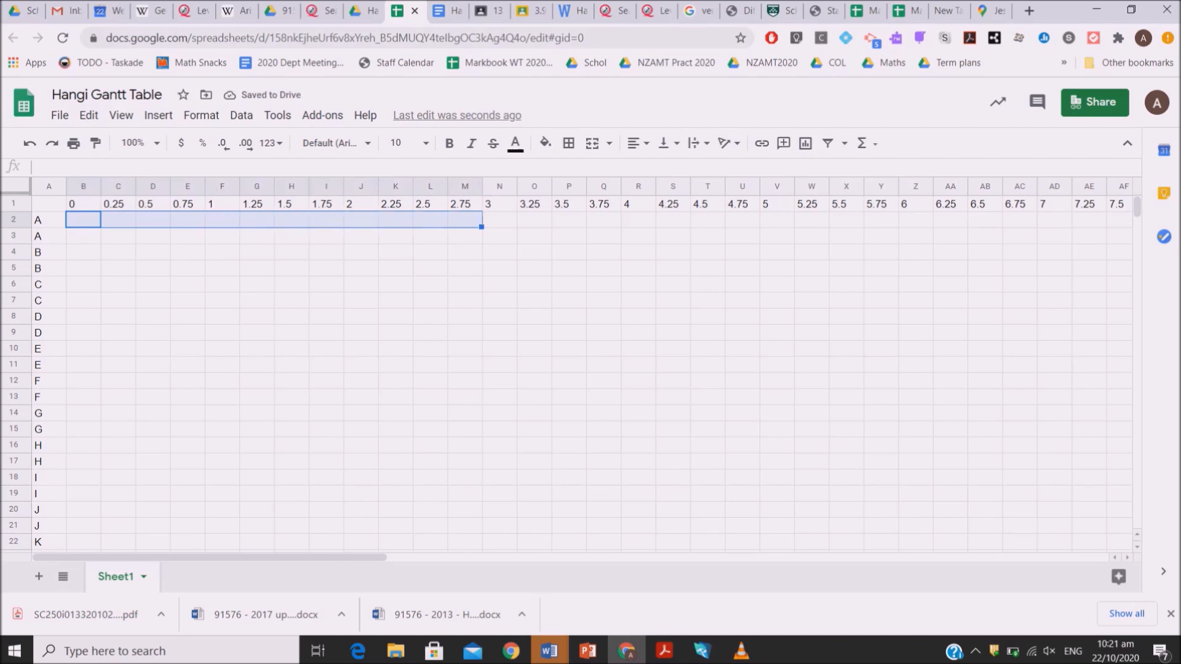
pyautogui.click(545, 143)
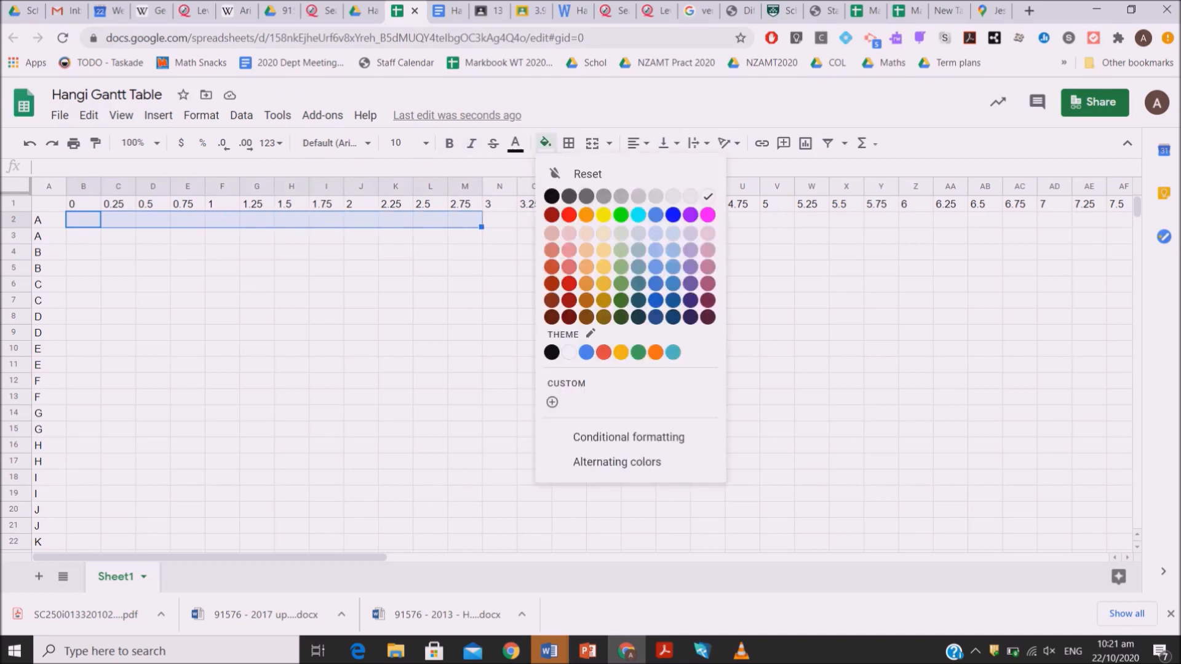
pyautogui.click(568, 214)
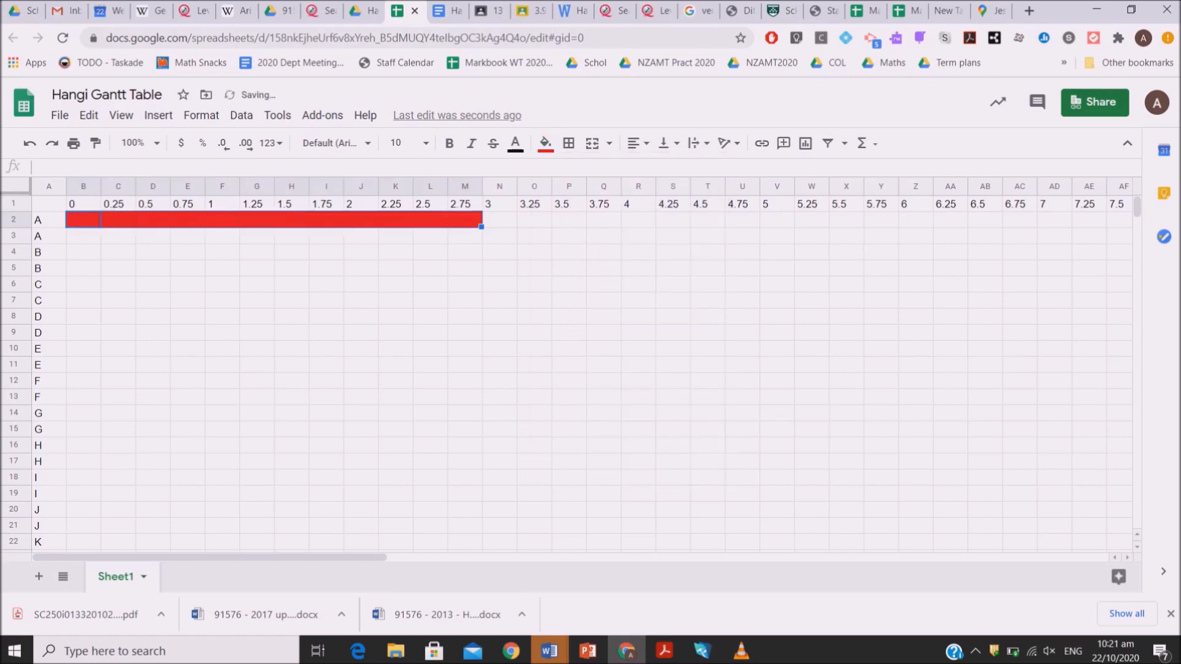
pyautogui.rightClick(424, 219)
pyautogui.moveTo(486, 388)
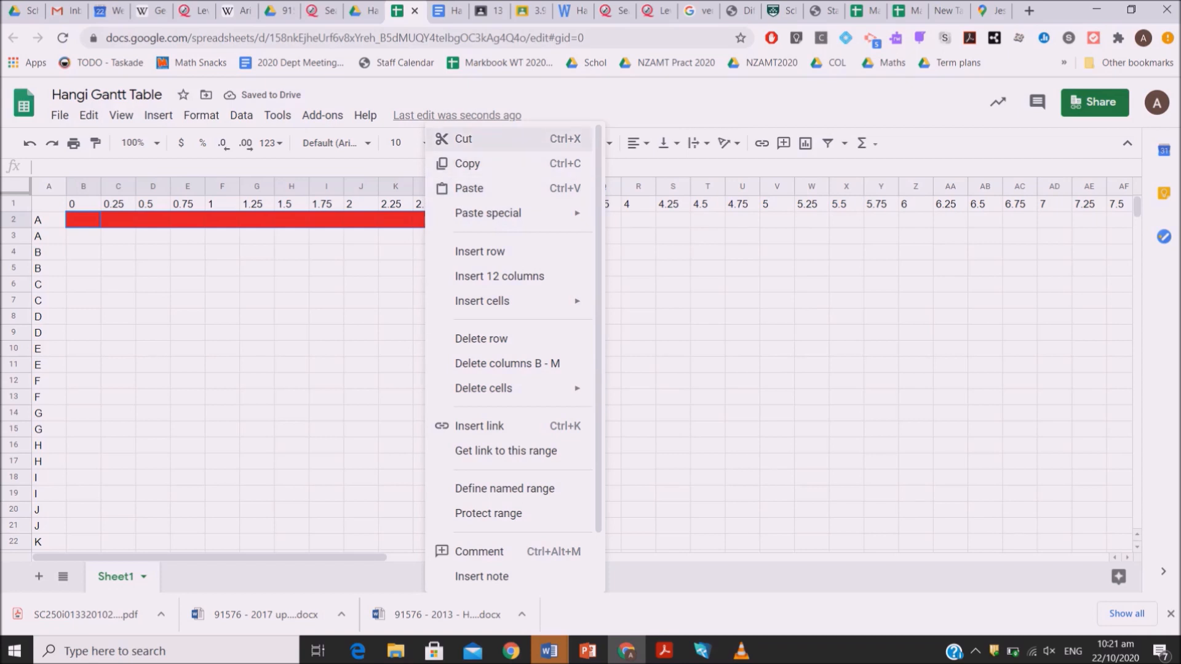
pyautogui.click(464, 138)
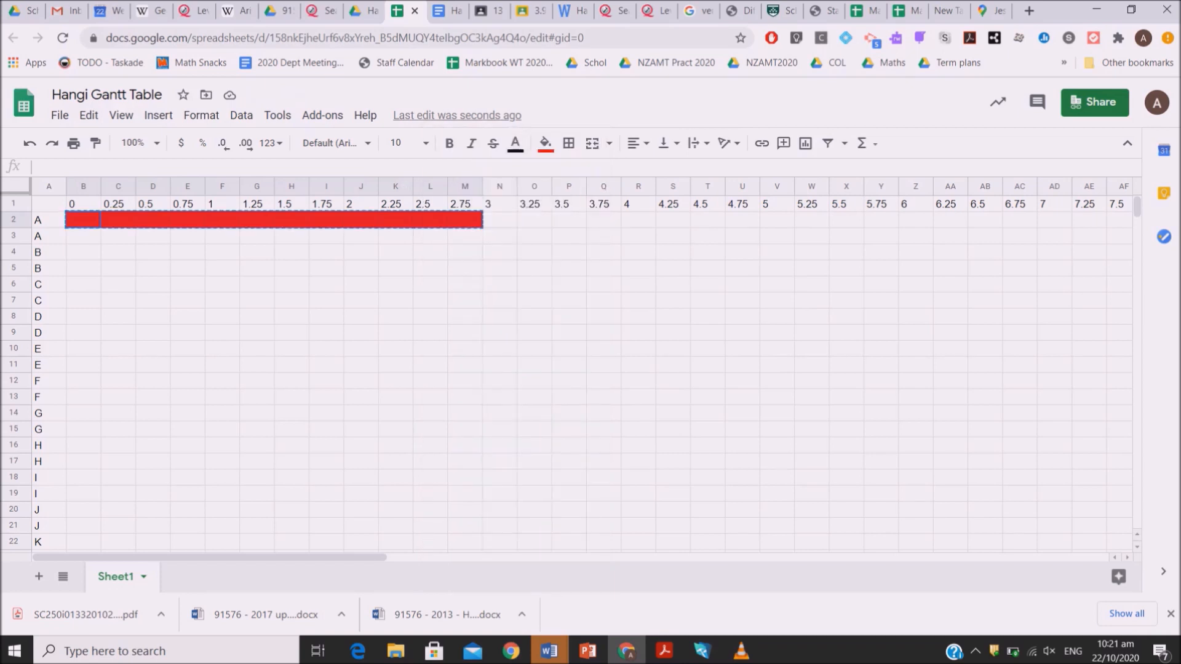
pyautogui.click(83, 236)
# Copy the red bar in B2:M2 to the second task A row, starting at B3
pyautogui.moveTo(83, 221); pyautogui.dragTo(465, 220)
pyautogui.rightClick(80, 218)
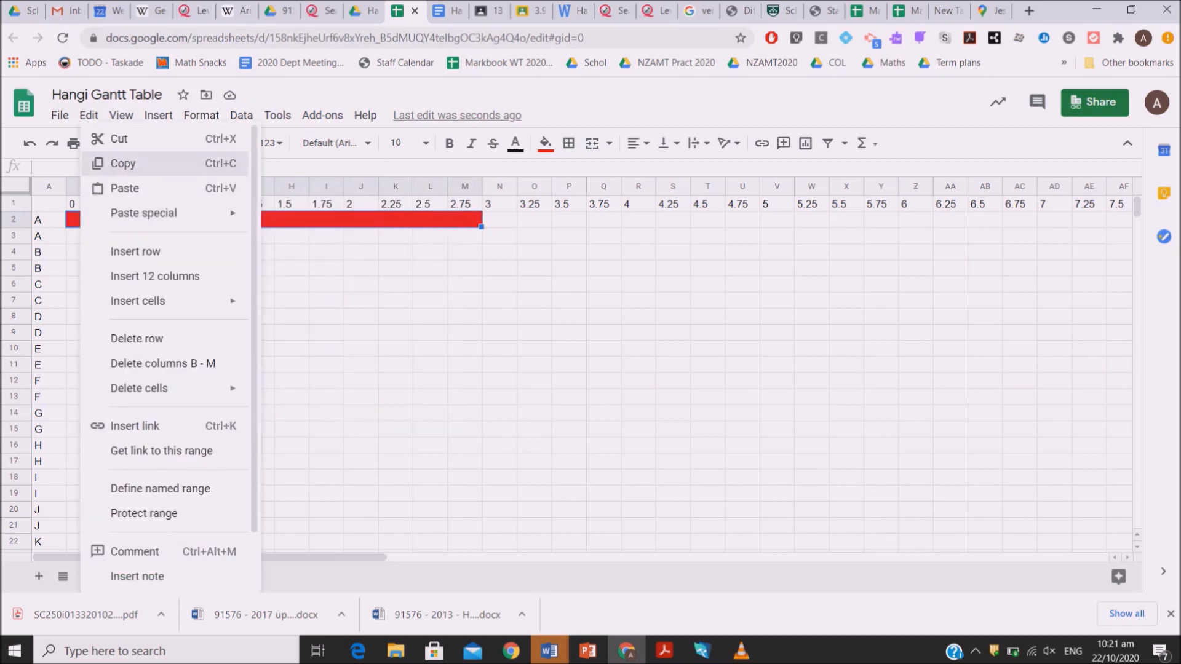
pyautogui.click(123, 163)
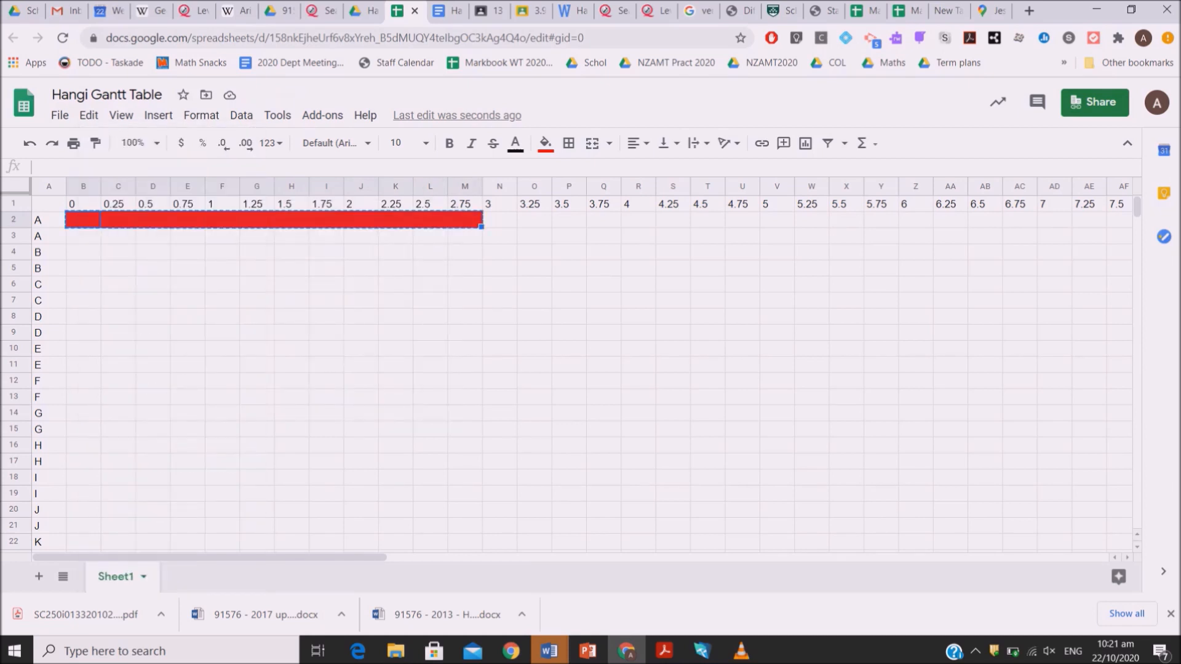
pyautogui.click(83, 236)
pyautogui.hotkey('ctrl', 'v')
# Fill cells B4:E4 of the first task B row with green, covering times 0 to 0.75
pyautogui.click(83, 252)
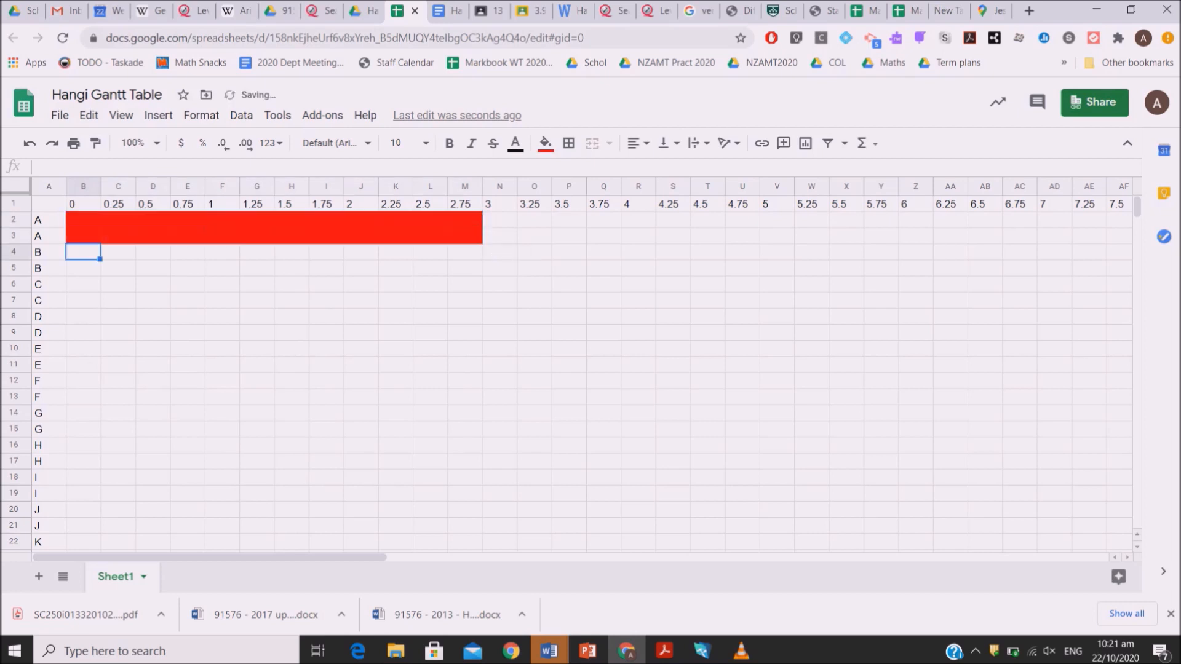
pyautogui.moveTo(83, 252); pyautogui.dragTo(187, 252)
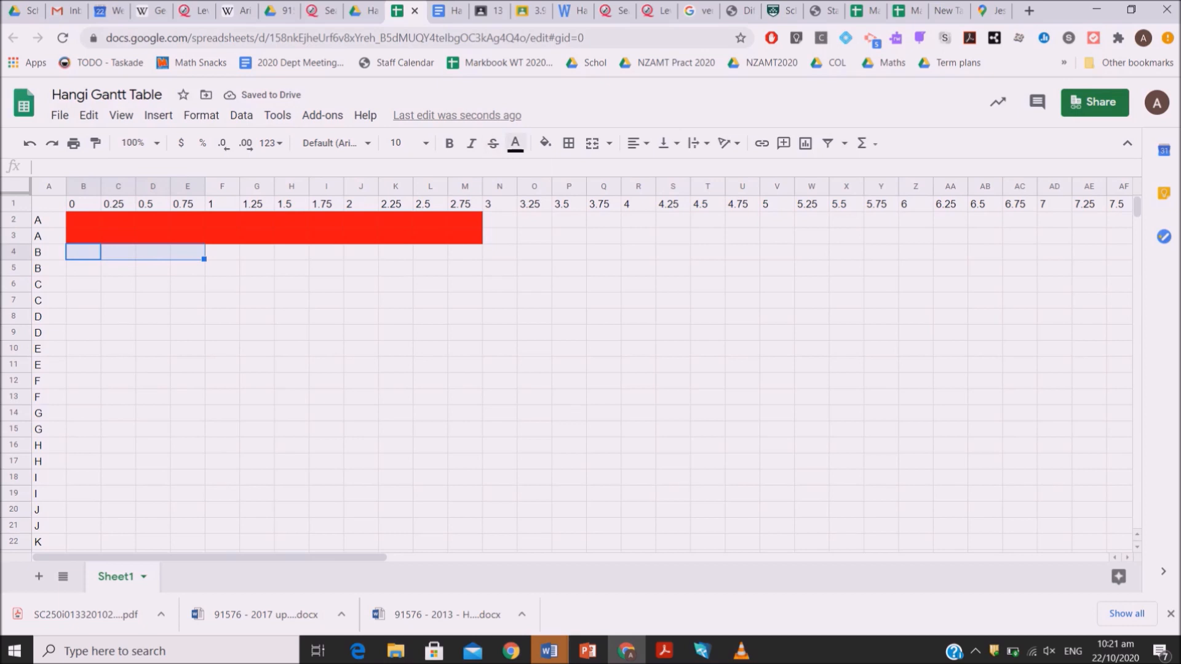
pyautogui.click(516, 143)
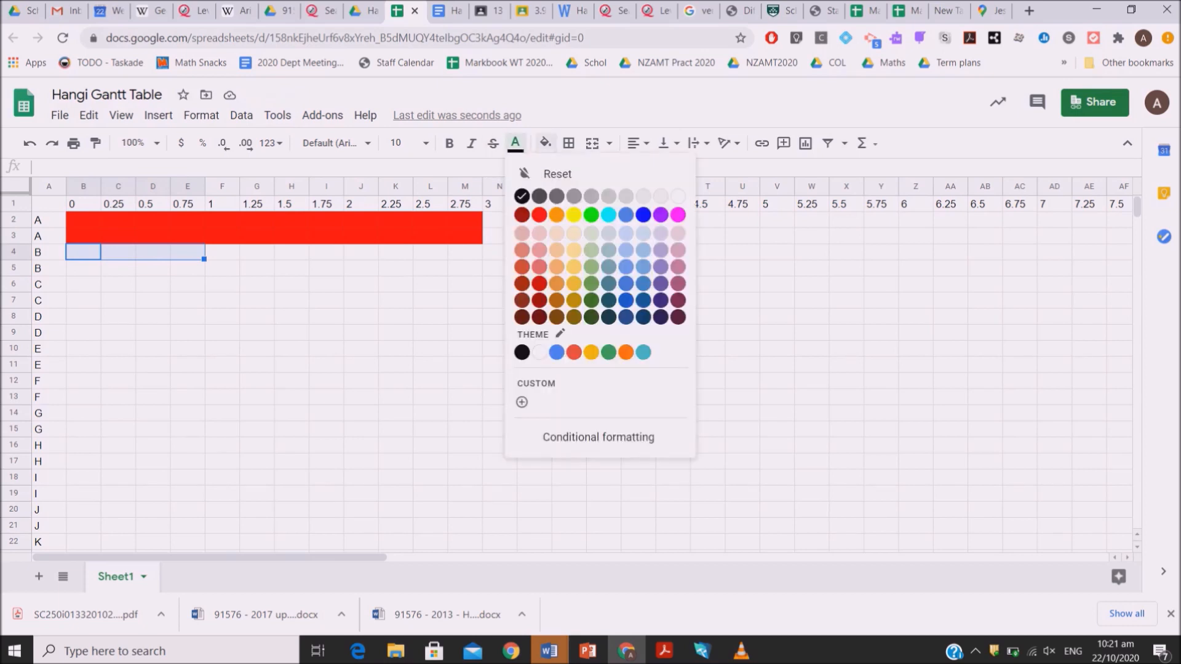
pyautogui.click(544, 143)
pyautogui.click(620, 214)
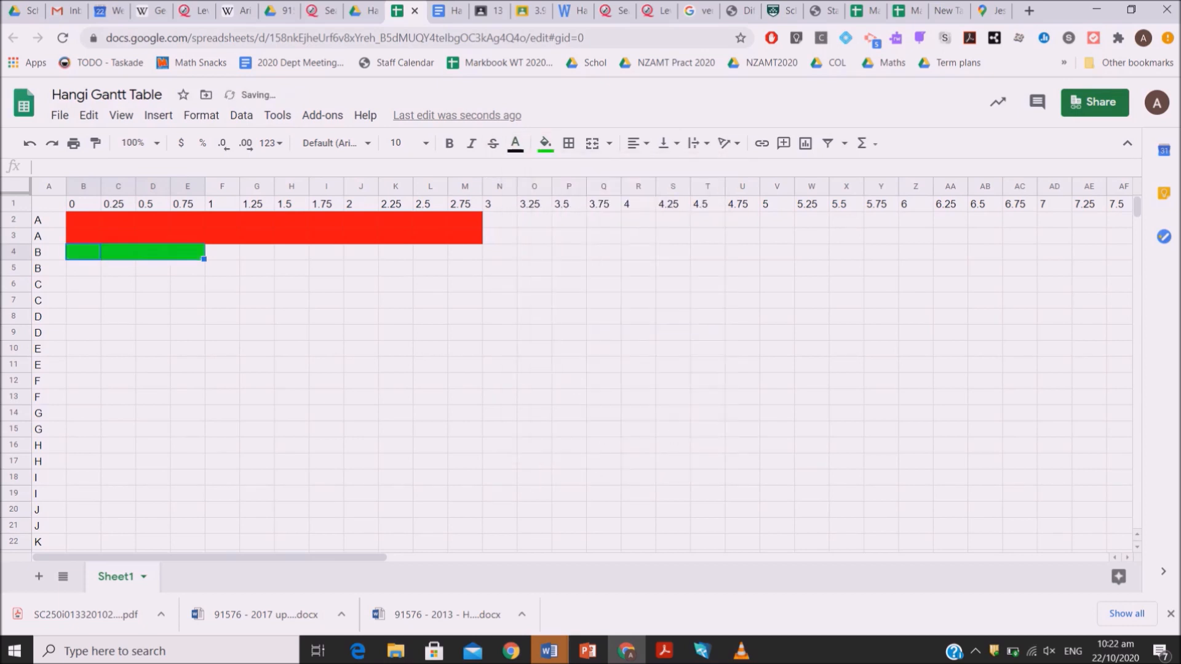
# Fill cells J5:M5 of the second task B row with yellow, covering times 2 to 2.75
pyautogui.click(222, 268)
pyautogui.press('Right')
pyautogui.press('Right')
pyautogui.press('Right')
pyautogui.press('Right')
pyautogui.hotkey('shift', 'Right')
pyautogui.hotkey('shift', 'Right')
pyautogui.hotkey('shift', 'Right')
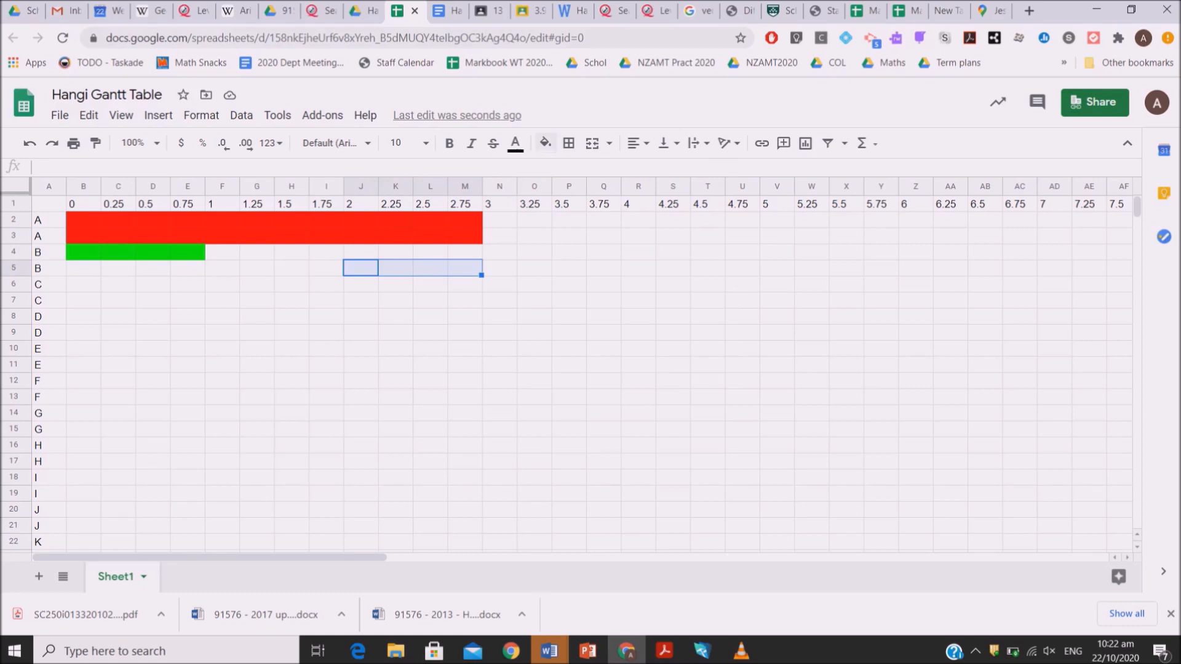
pyautogui.click(545, 143)
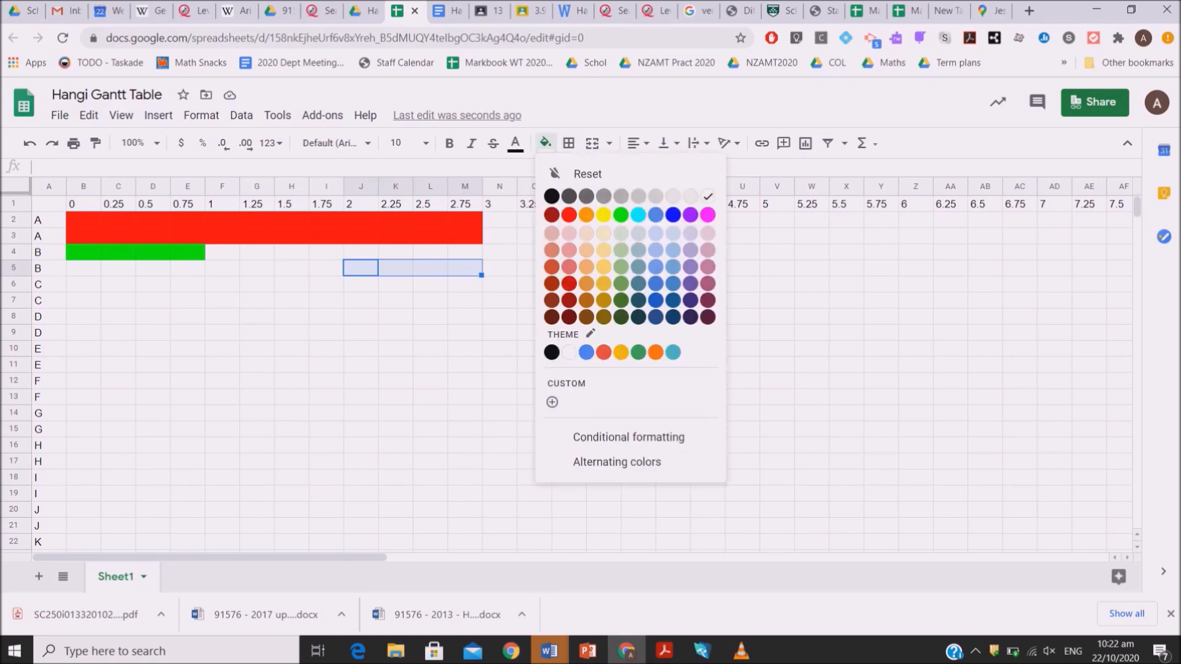
pyautogui.click(603, 215)
# Fill cells B6:G6 of the first task C row with green, covering times 0 to 1.25
pyautogui.click(395, 300)
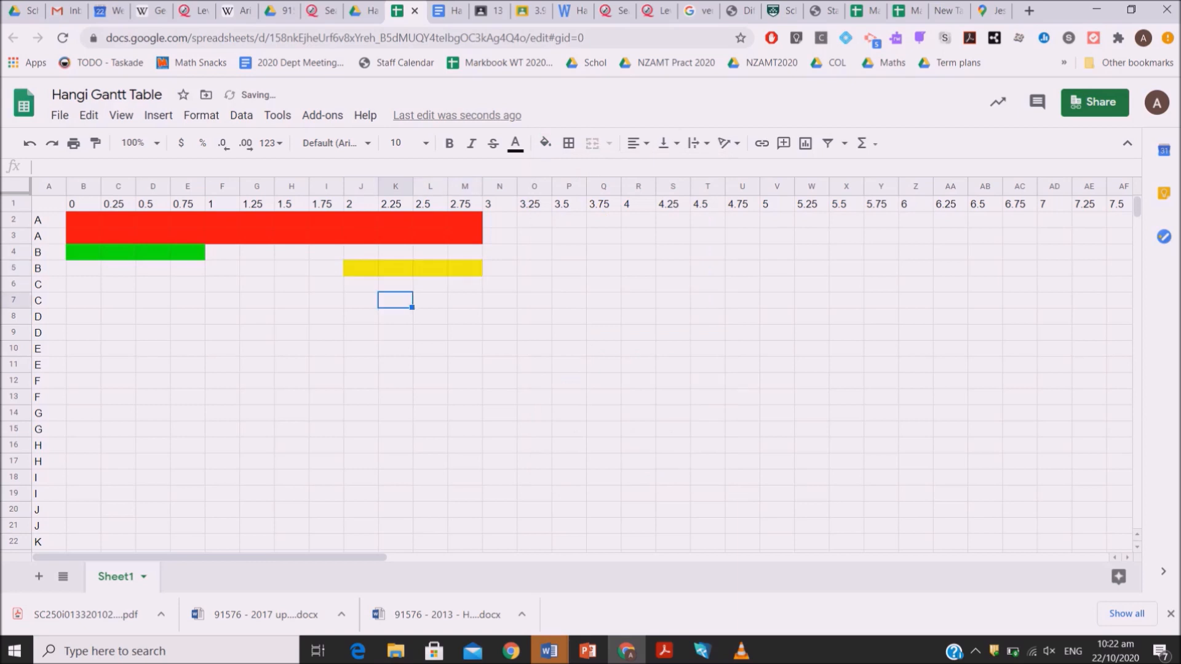
pyautogui.press('Left')
pyautogui.press('Left')
pyautogui.press('Up')
pyautogui.press('Left')
pyautogui.press('Left')
pyautogui.press('Left')
pyautogui.press('Left')
pyautogui.press('Left')
pyautogui.press('Left')
pyautogui.press('Left')
pyautogui.press('Left')
pyautogui.press('Right')
pyautogui.hotkey('shift', 'Right')
pyautogui.hotkey('shift', 'Right')
pyautogui.hotkey('shift', 'Right')
pyautogui.hotkey('shift', 'Right')
pyautogui.hotkey('shift', 'Right')
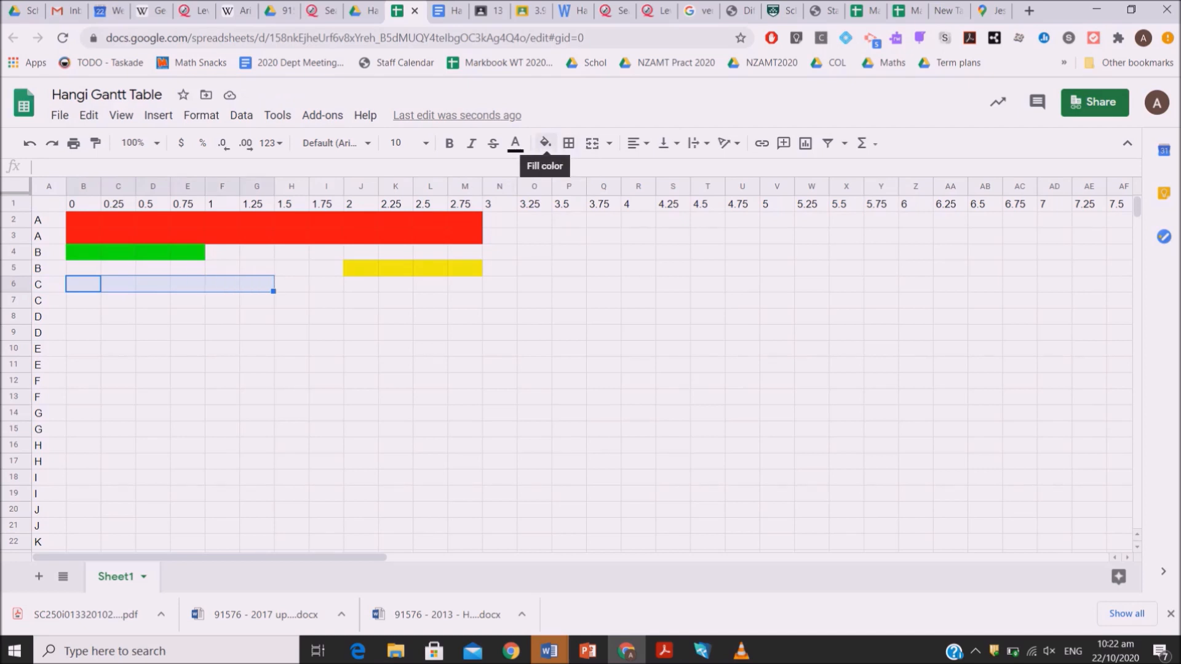
pyautogui.click(545, 142)
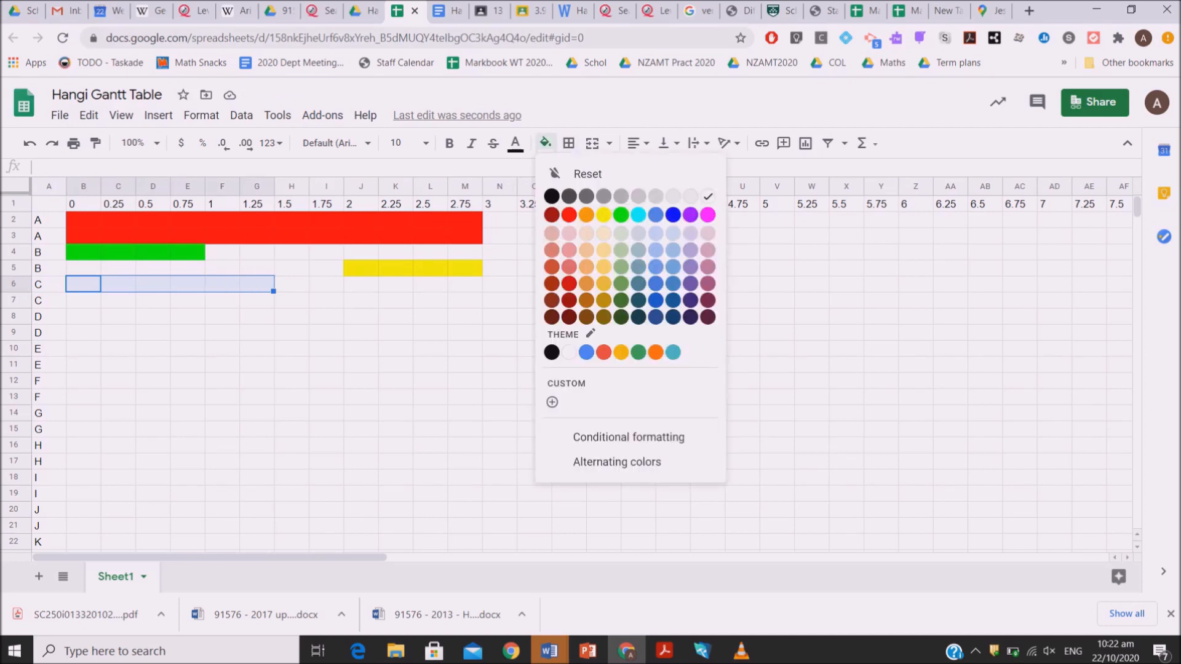
pyautogui.click(621, 214)
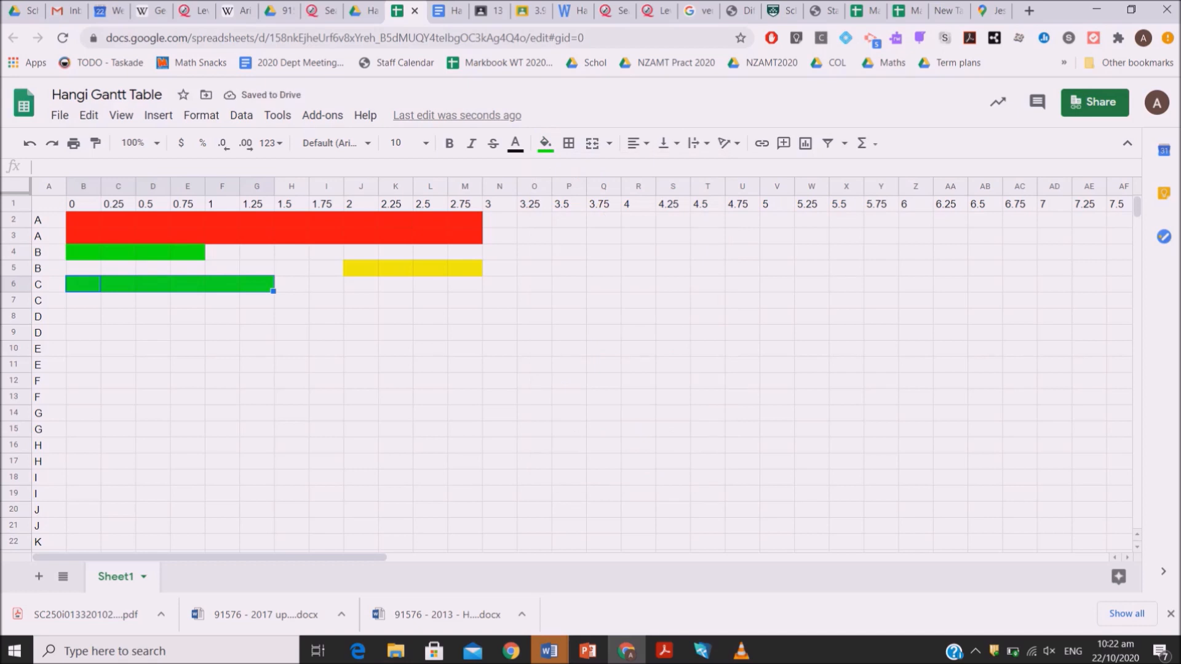
# Fill cells H7:M7 of the second task C row with yellow, covering times 1.5 to 2.75
pyautogui.moveTo(291, 300); pyautogui.dragTo(465, 300)
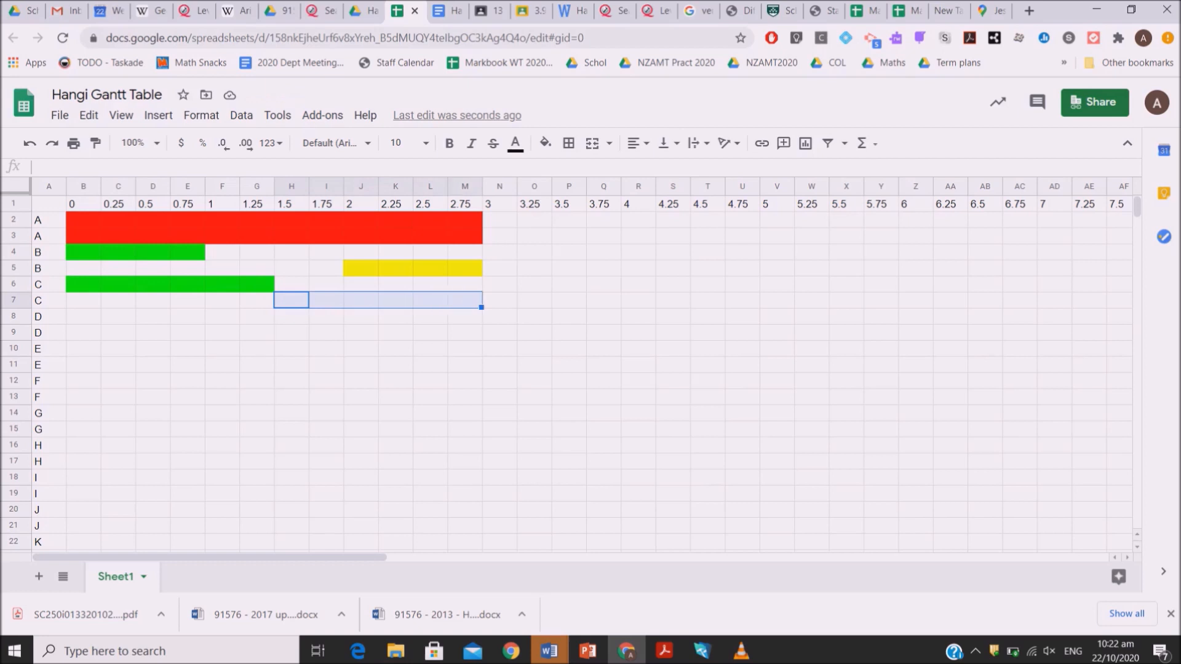
pyautogui.click(545, 143)
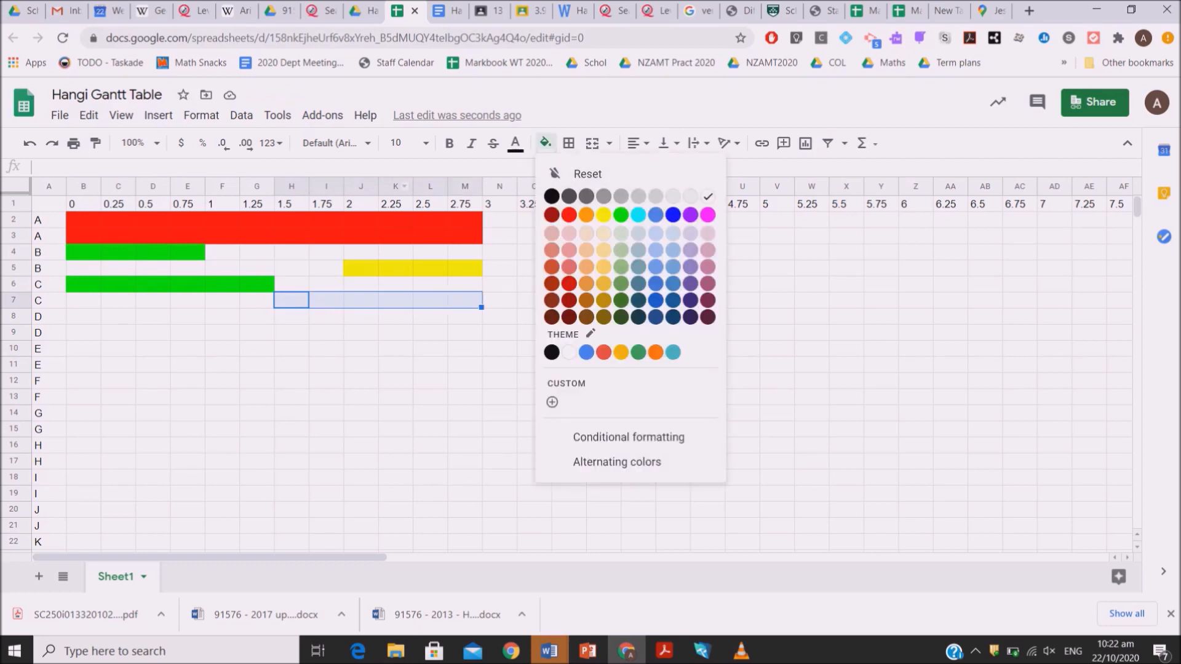
pyautogui.click(604, 215)
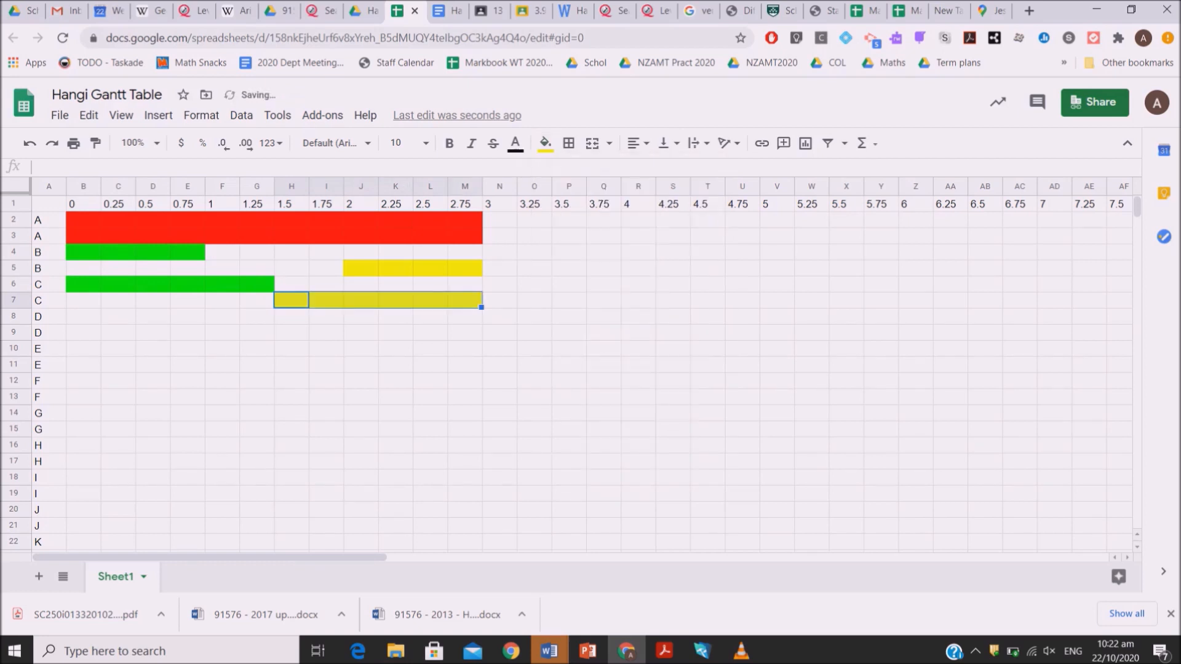
# Fill cells B8:I8 of the first task D row with green, covering times 0 to 1.75
pyautogui.click(83, 316)
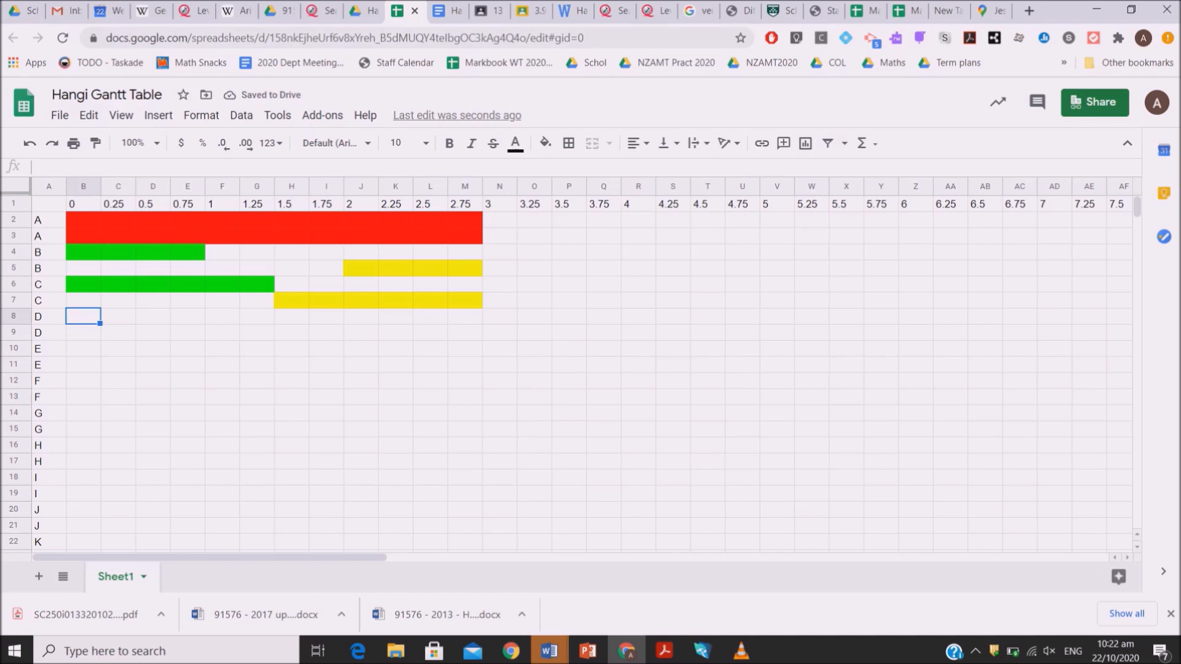
pyautogui.moveTo(83, 316); pyautogui.dragTo(329, 317)
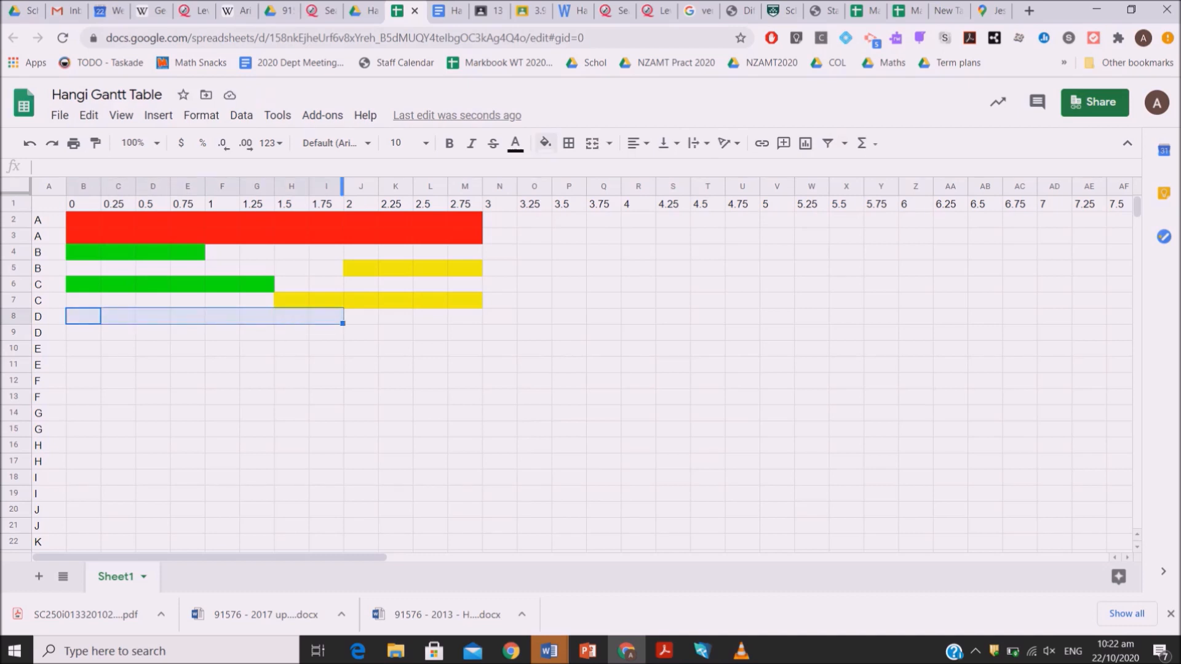
pyautogui.click(545, 143)
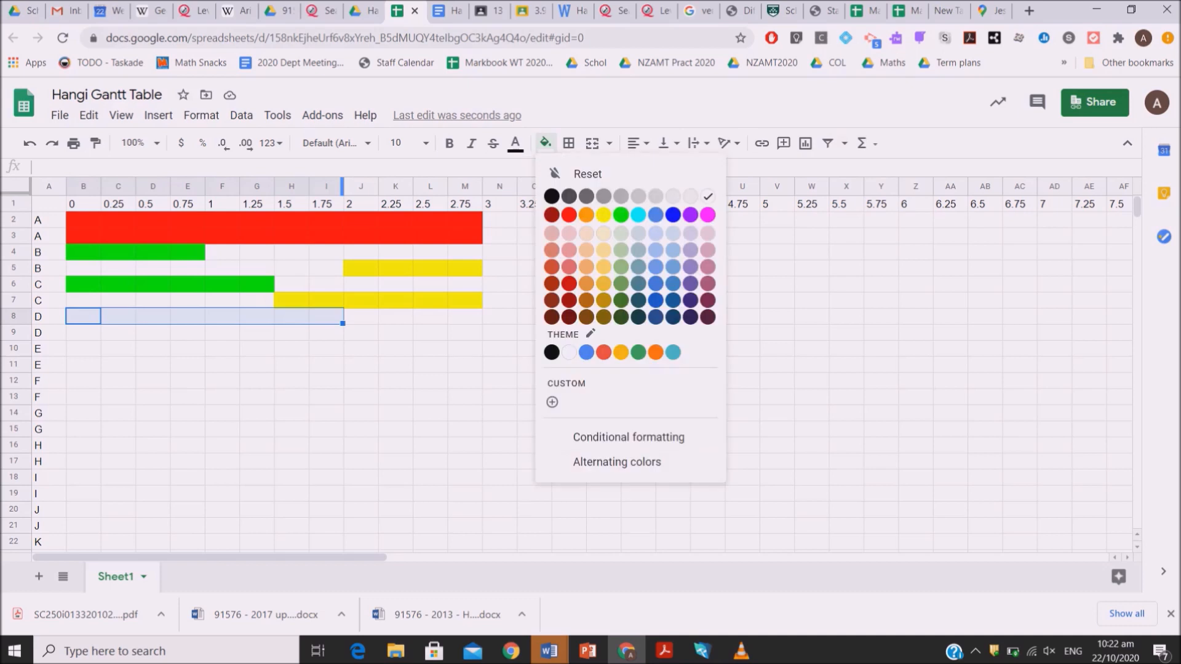
pyautogui.click(621, 215)
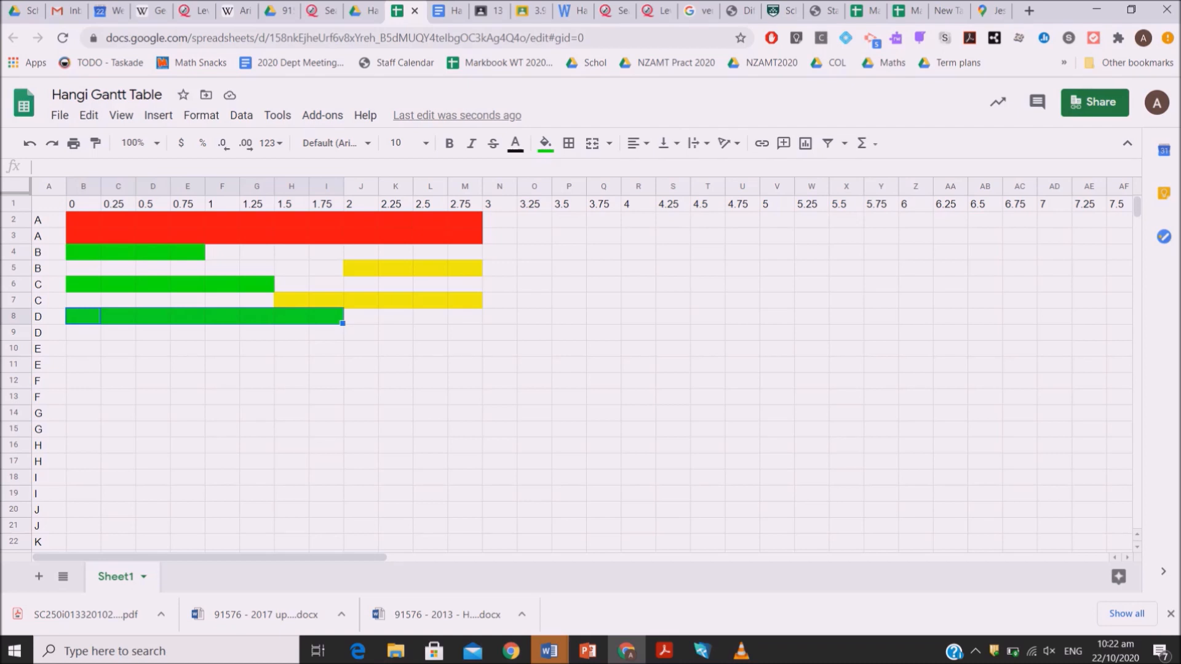
# Fill cells F9:M9 of the second task D row with yellow, covering times 1 to 2.75
pyautogui.click(222, 333)
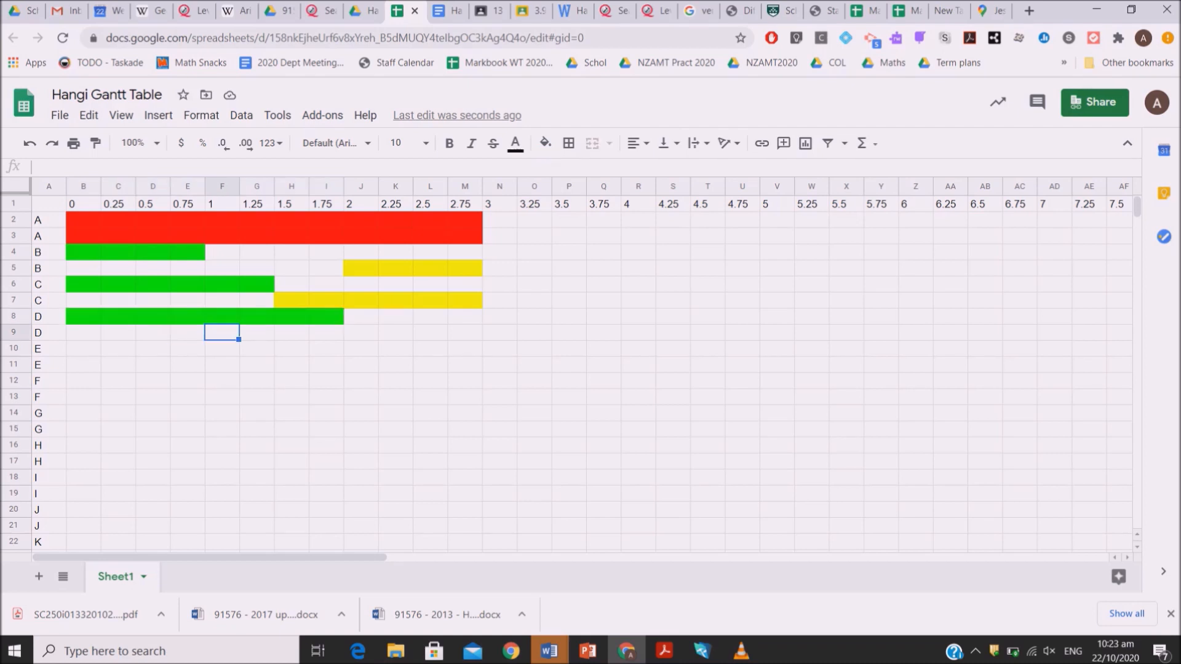
pyautogui.hotkey('shift', 'Right')
pyautogui.hotkey('shift', 'Right')
pyautogui.hotkey('shift', 'Right')
pyautogui.hotkey('shift', 'Right')
pyautogui.hotkey('shift', 'Right')
pyautogui.hotkey('shift', 'Right')
pyautogui.hotkey('shift', 'Right')
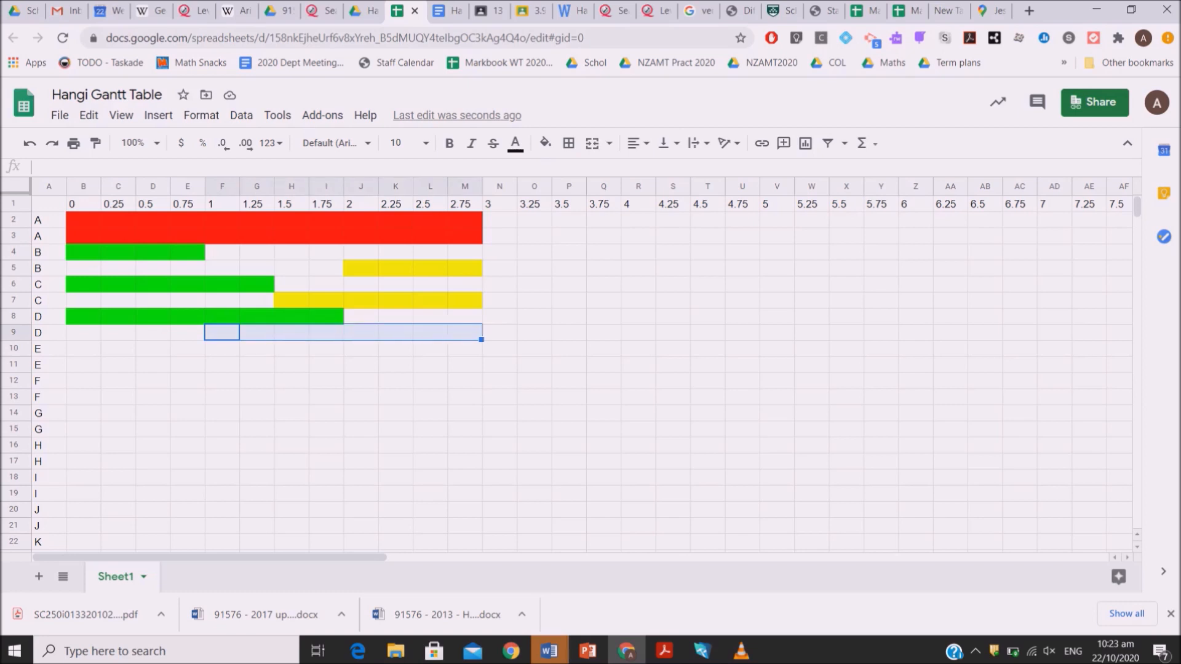
pyautogui.click(545, 143)
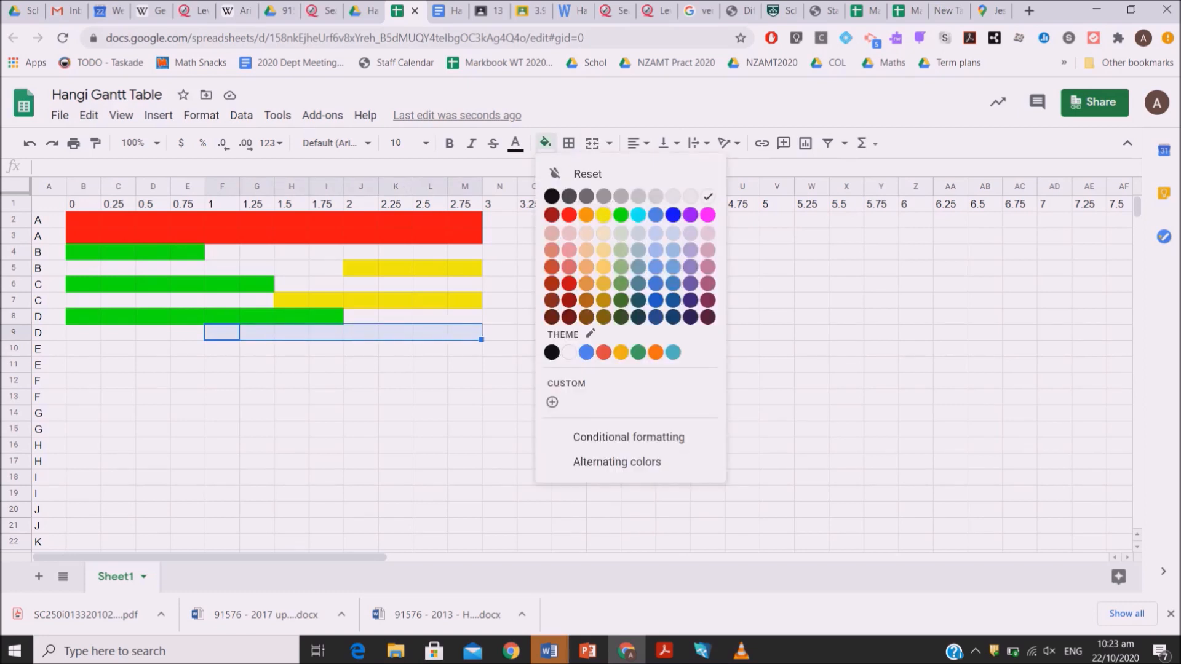
pyautogui.click(603, 214)
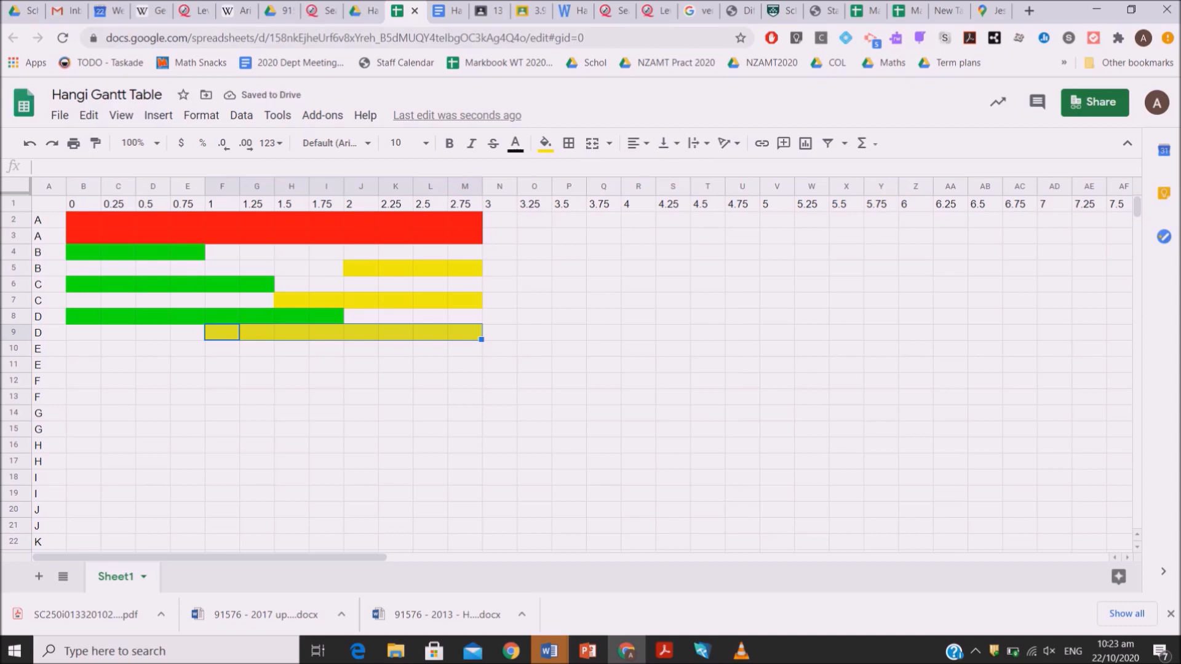
# Fill cells B10:I10 of the first task E row with green, covering times 0 to 1.75
pyautogui.moveTo(83, 349); pyautogui.dragTo(326, 349)
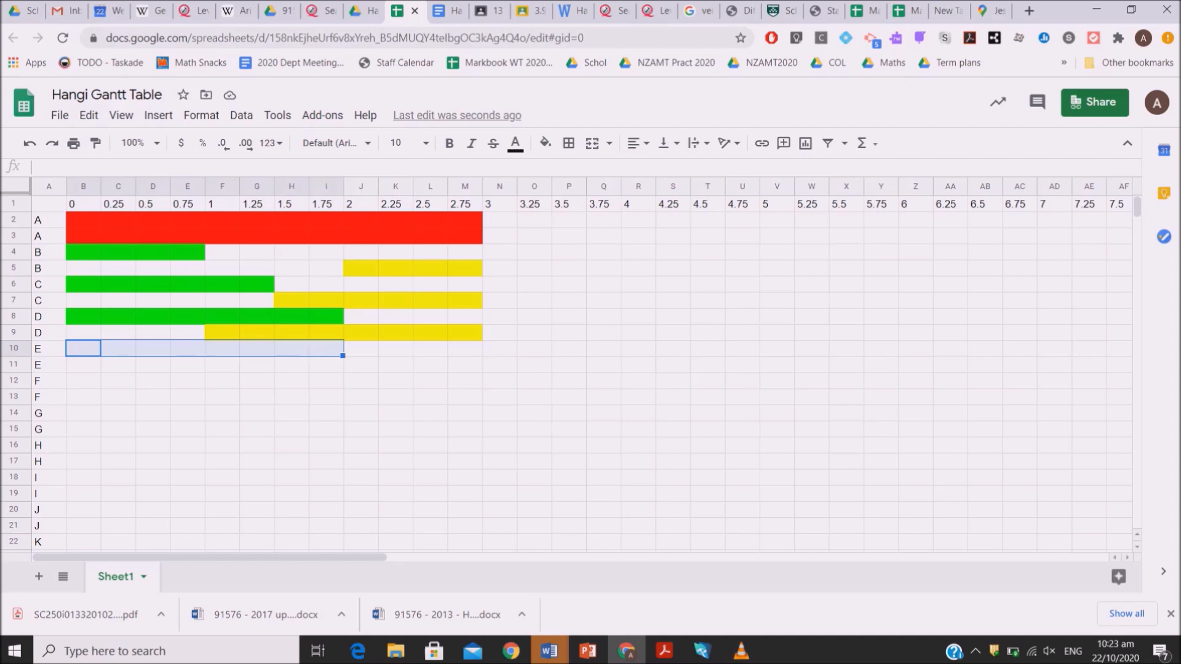
pyautogui.click(545, 142)
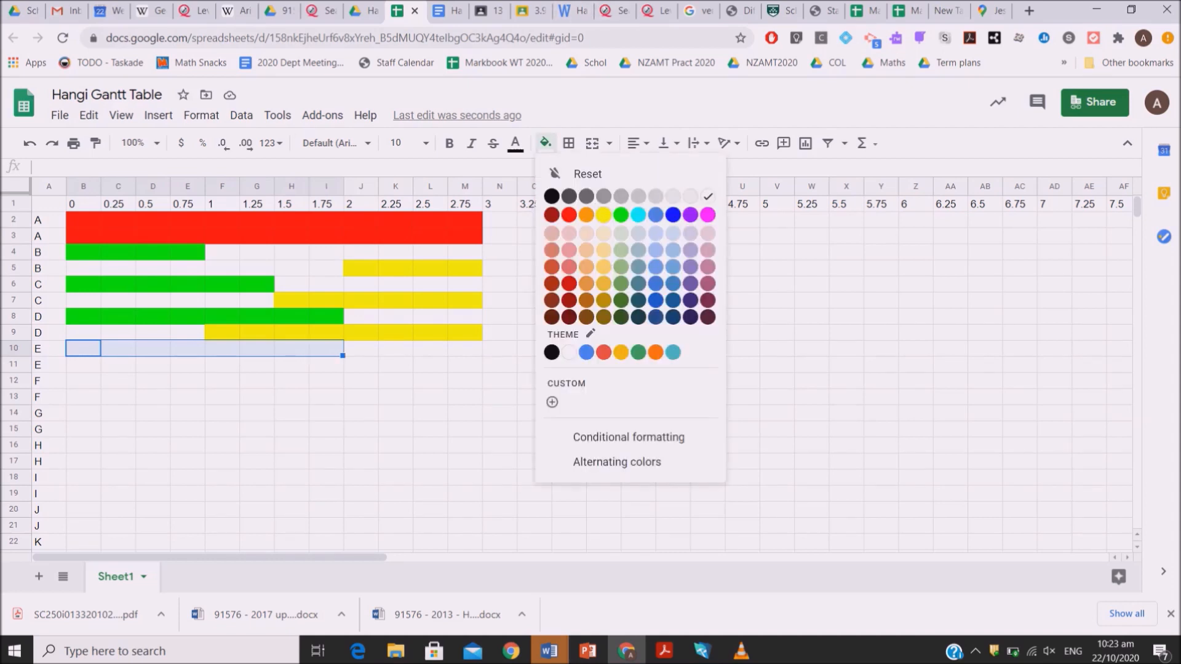
pyautogui.click(621, 214)
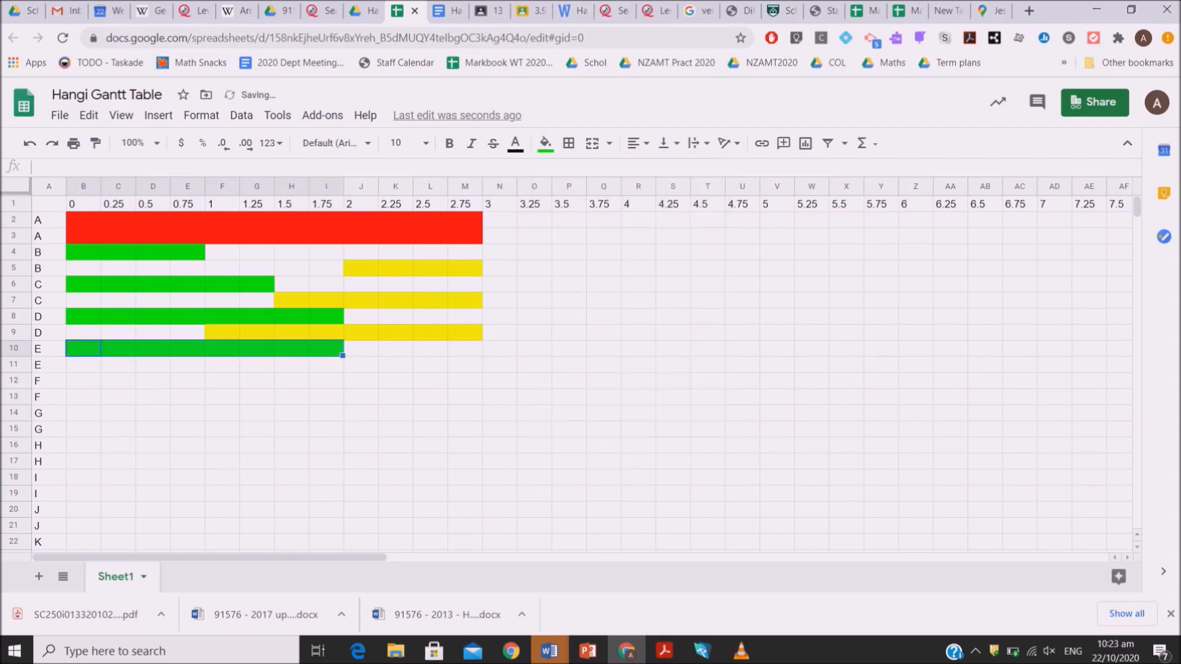
# Fill cells R11:Y11 of the second task E row with yellow, covering times 4 to 5.75
pyautogui.click(465, 365)
pyautogui.press('Right')
pyautogui.press('Right')
pyautogui.press('Right')
pyautogui.press('Right')
pyautogui.press('Right')
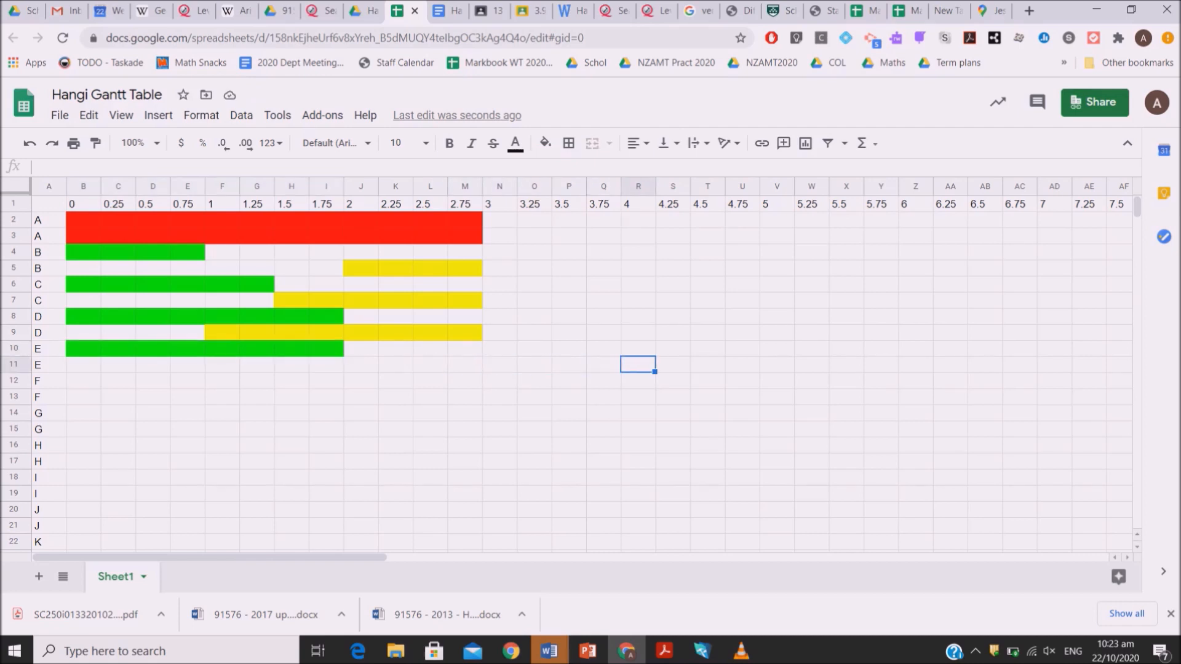
pyautogui.hotkey('shift', 'Right')
pyautogui.hotkey('shift', 'Right')
pyautogui.hotkey('shift', 'Right')
pyautogui.hotkey('shift', 'Right')
pyautogui.hotkey('shift', 'Right')
pyautogui.hotkey('shift', 'Right')
pyautogui.hotkey('shift', 'Right')
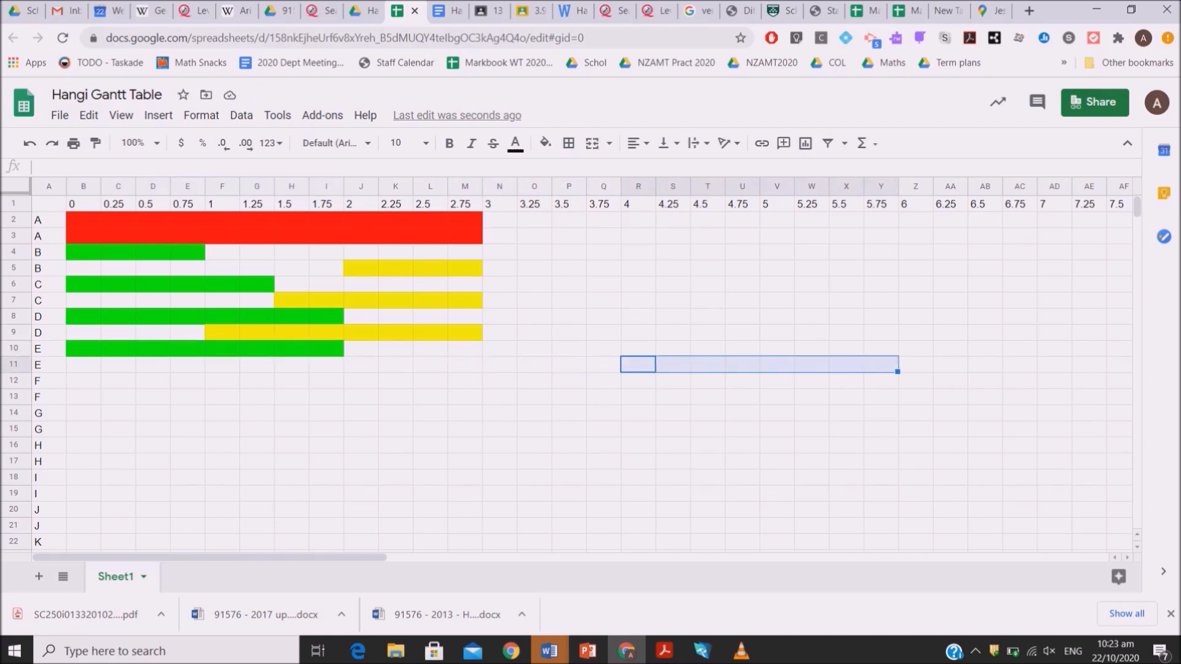
pyautogui.click(545, 143)
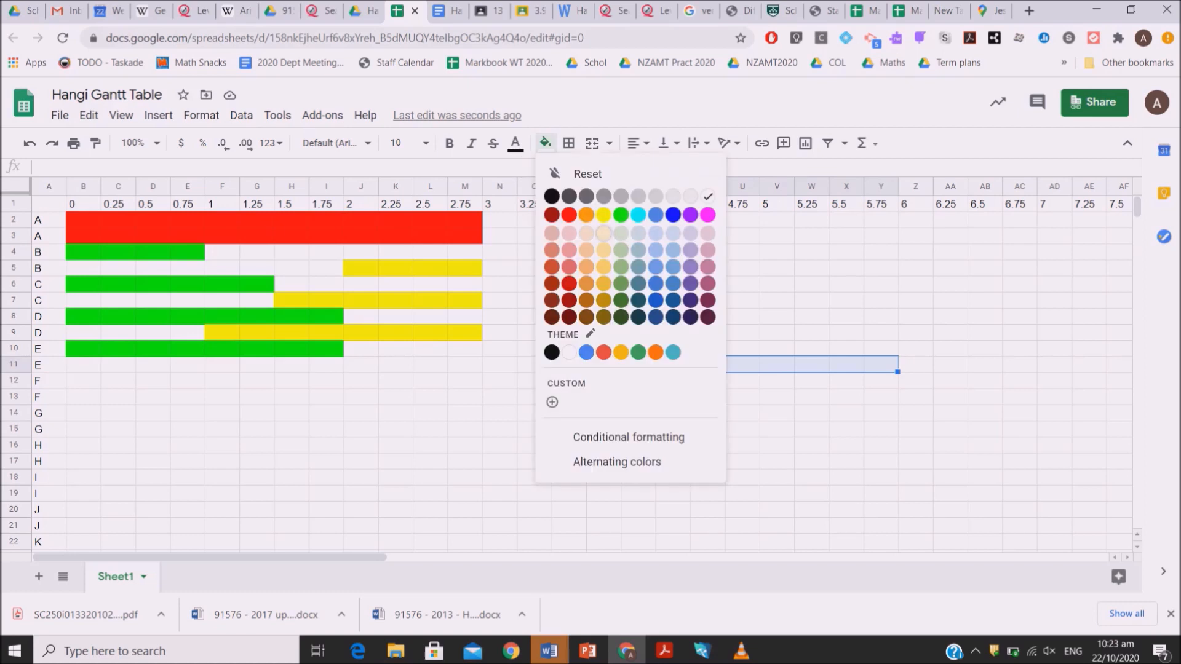
pyautogui.click(603, 215)
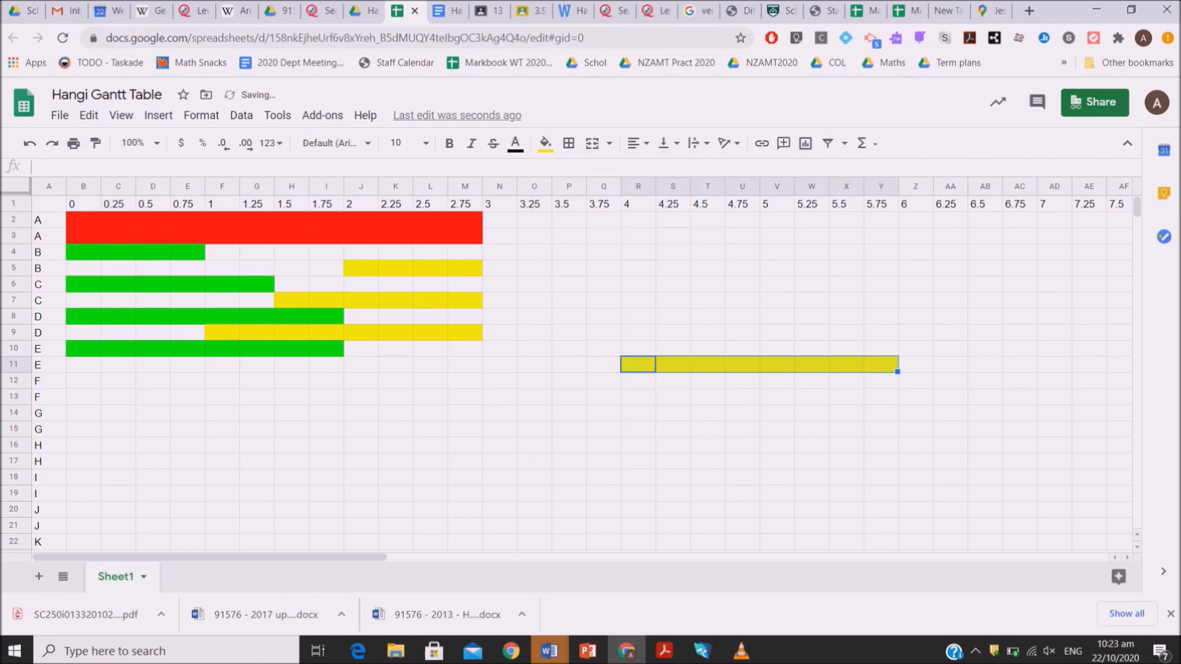
# Fill cells B12:G12 of the first task F row with green, covering times 0 to 1.25
pyautogui.click(83, 380)
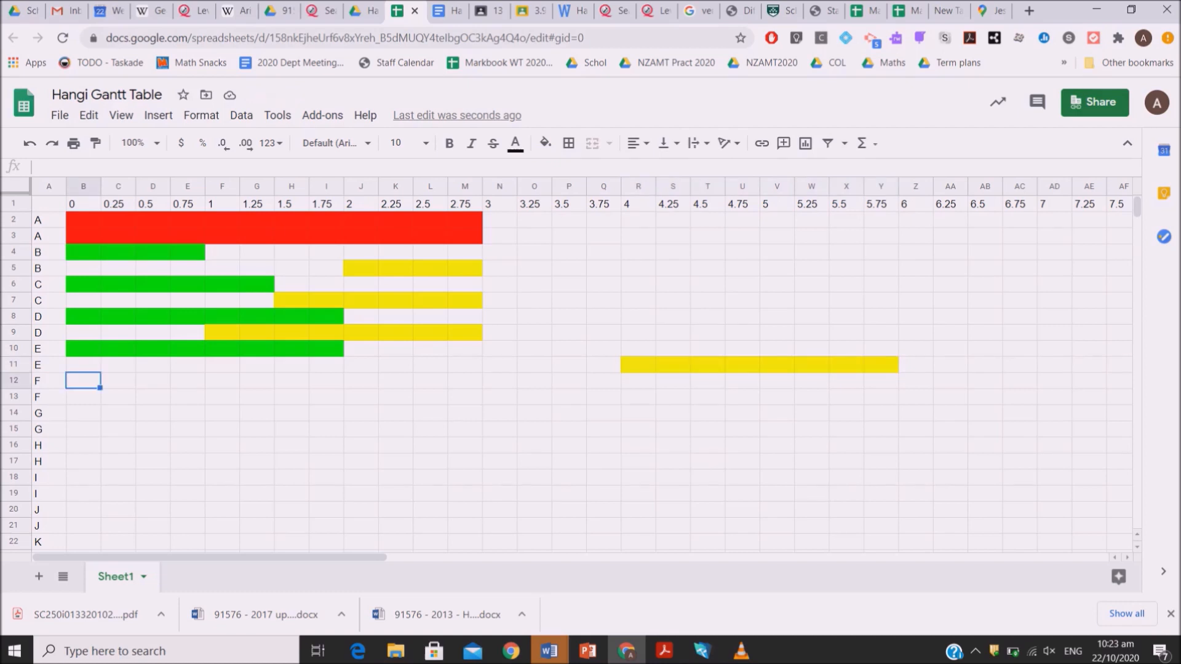
pyautogui.moveTo(83, 380); pyautogui.dragTo(257, 381)
pyautogui.click(545, 143)
pyautogui.click(620, 215)
# Fill cells AB13:AG13 of the second task F row with yellow, covering times 6.5 to 7.75
pyautogui.press('Down')
pyautogui.press('Right')
pyautogui.press('Right')
pyautogui.press('Right')
pyautogui.press('Right')
pyautogui.press('Right')
pyautogui.press('Right')
pyautogui.press('Right')
pyautogui.press('Right')
pyautogui.press('Right')
pyautogui.press('Right')
pyautogui.press('Right')
pyautogui.press('Right')
pyautogui.press('Right')
pyautogui.press('Right')
pyautogui.press('Right')
pyautogui.press('Right')
pyautogui.press('Right')
pyautogui.press('Right')
pyautogui.press('Right')
pyautogui.press('Right')
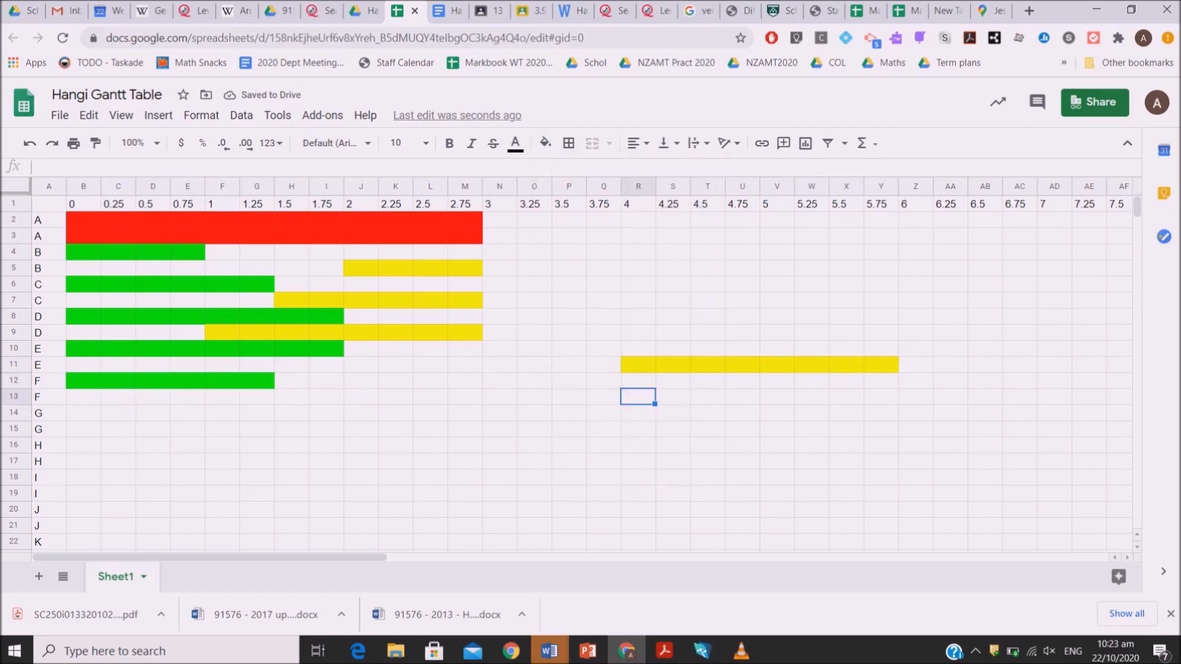
pyautogui.hotkey('shift', 'Right')
pyautogui.hotkey('shift', 'Right')
pyautogui.hotkey('shift', 'Right')
pyautogui.hotkey('shift', 'Right')
pyautogui.hotkey('shift', 'Right')
pyautogui.click(545, 143)
pyautogui.click(604, 215)
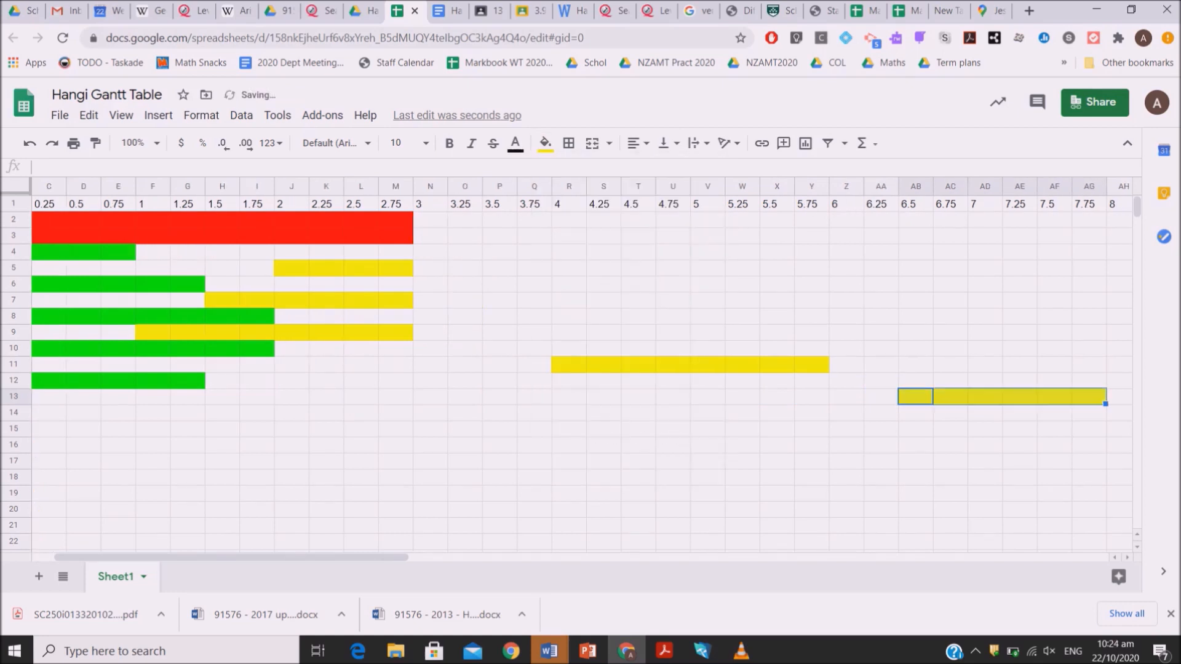
# Freeze column A so the task letters stay in view while scrolling sideways
pyautogui.press('Down')
pyautogui.press('Left')
pyautogui.press('Left')
pyautogui.press('Left')
pyautogui.press('Left')
pyautogui.press('Left')
pyautogui.press('Left')
pyautogui.press('Left')
pyautogui.press('Left')
pyautogui.press('Left')
pyautogui.press('Left')
pyautogui.press('Left')
pyautogui.press('Left')
pyautogui.press('Left')
pyautogui.press('Left')
pyautogui.press('Left')
pyautogui.press('Left')
pyautogui.press('Left')
pyautogui.press('Left')
pyautogui.press('Left')
pyautogui.press('Left')
pyautogui.press('Right')
pyautogui.press('Right')
pyautogui.press('Right')
pyautogui.press('Right')
pyautogui.press('Right')
pyautogui.press('Right')
pyautogui.press('Right')
pyautogui.press('Right')
pyautogui.press('Right')
pyautogui.press('Right')
pyautogui.press('Right')
pyautogui.press('Right')
pyautogui.press('Right')
pyautogui.click(48, 185)
pyautogui.click(121, 115)
pyautogui.moveTo(146, 140)
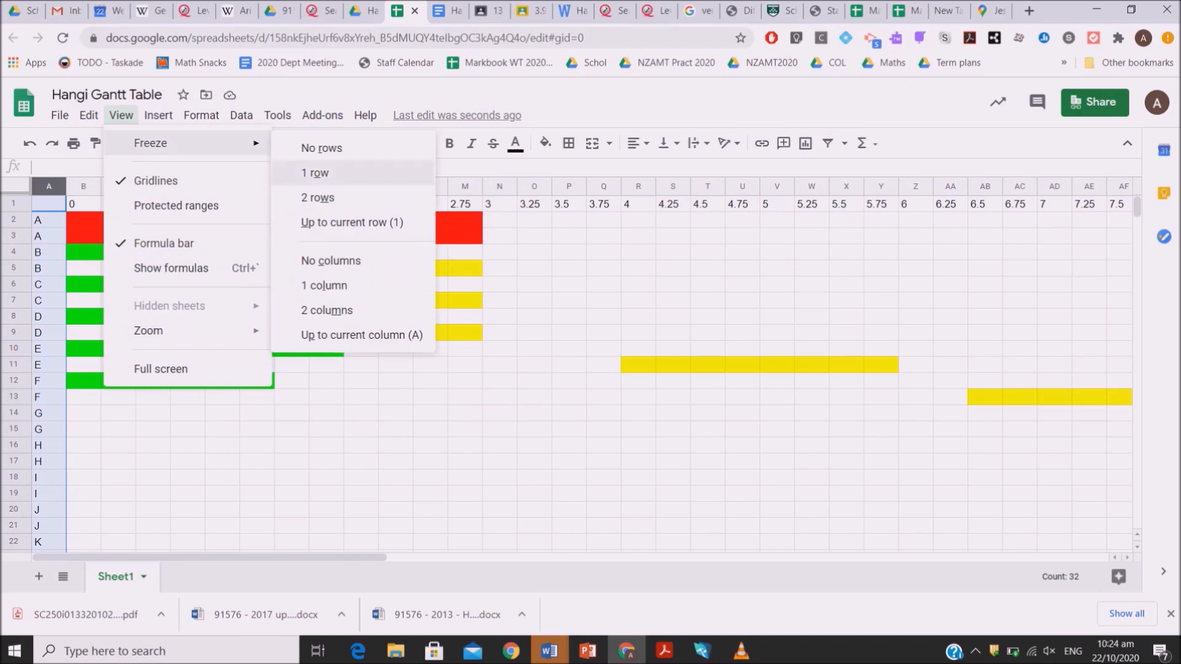
pyautogui.click(332, 284)
# Fill cells N14:Q15 across both task G rows with red, covering times 3 to 3.75
pyautogui.click(329, 412)
pyautogui.press('Right')
pyautogui.press('Right')
pyautogui.press('Right')
pyautogui.press('Right')
pyautogui.press('Right')
pyautogui.press('Right')
pyautogui.press('Right')
pyautogui.press('Right')
pyautogui.press('Right')
pyautogui.press('Right')
pyautogui.press('Right')
pyautogui.press('Right')
pyautogui.press('Right')
pyautogui.press('Right')
pyautogui.press('Right')
pyautogui.press('Right')
pyautogui.press('Right')
pyautogui.press('Right')
pyautogui.press('Left')
pyautogui.press('Left')
pyautogui.press('Left')
pyautogui.press('Left')
pyautogui.press('Left')
pyautogui.press('Left')
pyautogui.press('Left')
pyautogui.press('Left')
pyautogui.press('Left')
pyautogui.press('Left')
pyautogui.press('Left')
pyautogui.press('Left')
pyautogui.press('Left')
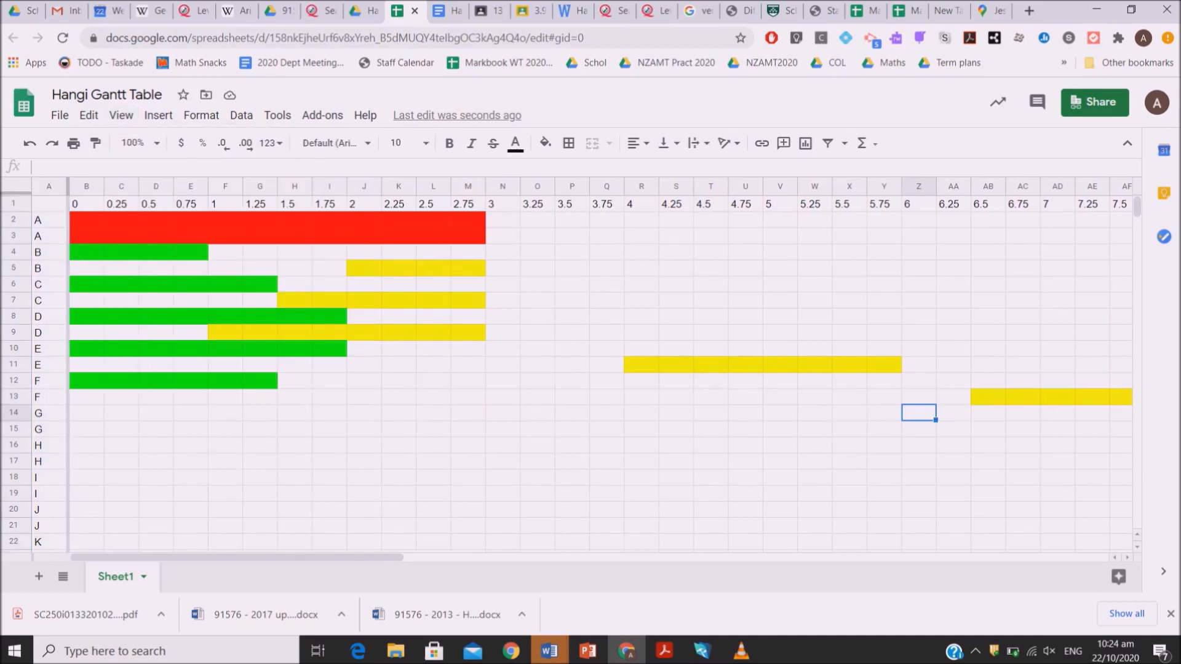
pyautogui.hotkey('shift', 'Right')
pyautogui.hotkey('shift', 'Right')
pyautogui.hotkey('shift', 'Right')
pyautogui.hotkey('shift', 'Down')
pyautogui.click(546, 143)
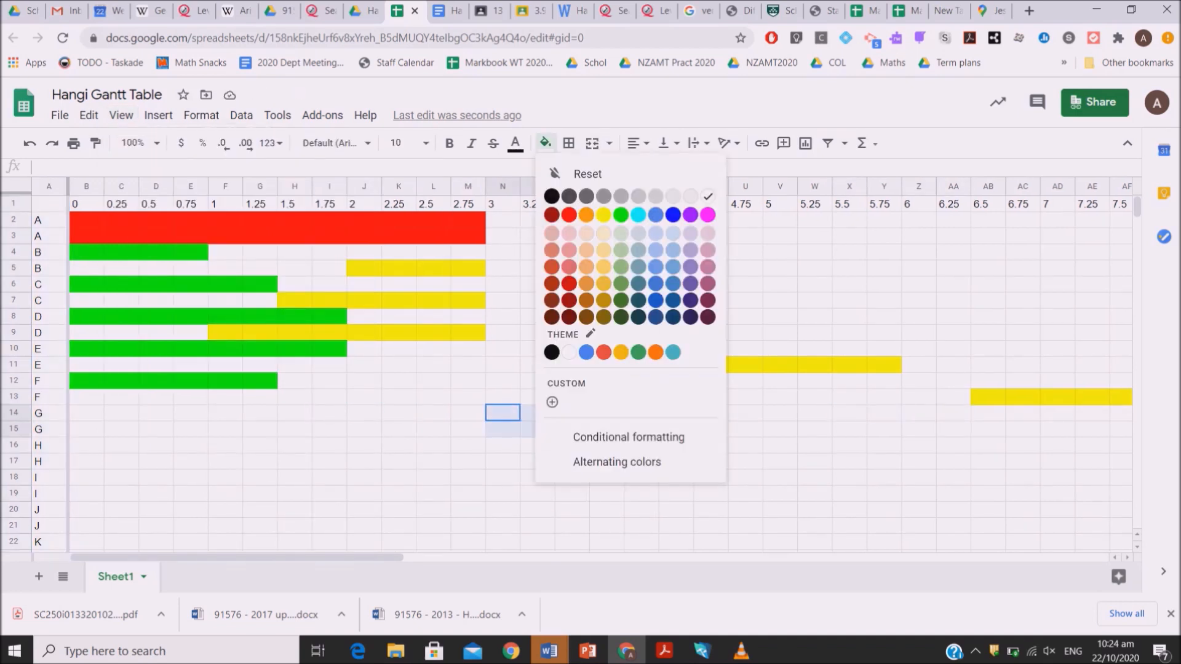
pyautogui.click(569, 214)
# Fill cells J16:Q16 of the first task H row with green, covering times 2 to 3.75
pyautogui.click(433, 429)
pyautogui.press('Right')
pyautogui.press('Right')
pyautogui.press('Down')
pyautogui.press('Left')
pyautogui.press('Left')
pyautogui.press('Left')
pyautogui.press('Left')
pyautogui.hotkey('shift', 'Right')
pyautogui.hotkey('shift', 'Right')
pyautogui.hotkey('shift', 'Right')
pyautogui.hotkey('shift', 'Right')
pyautogui.hotkey('shift', 'Right')
pyautogui.hotkey('shift', 'Right')
pyautogui.hotkey('shift', 'Right')
pyautogui.hotkey('shift', 'Right')
pyautogui.hotkey('shift', 'Left')
pyautogui.click(545, 143)
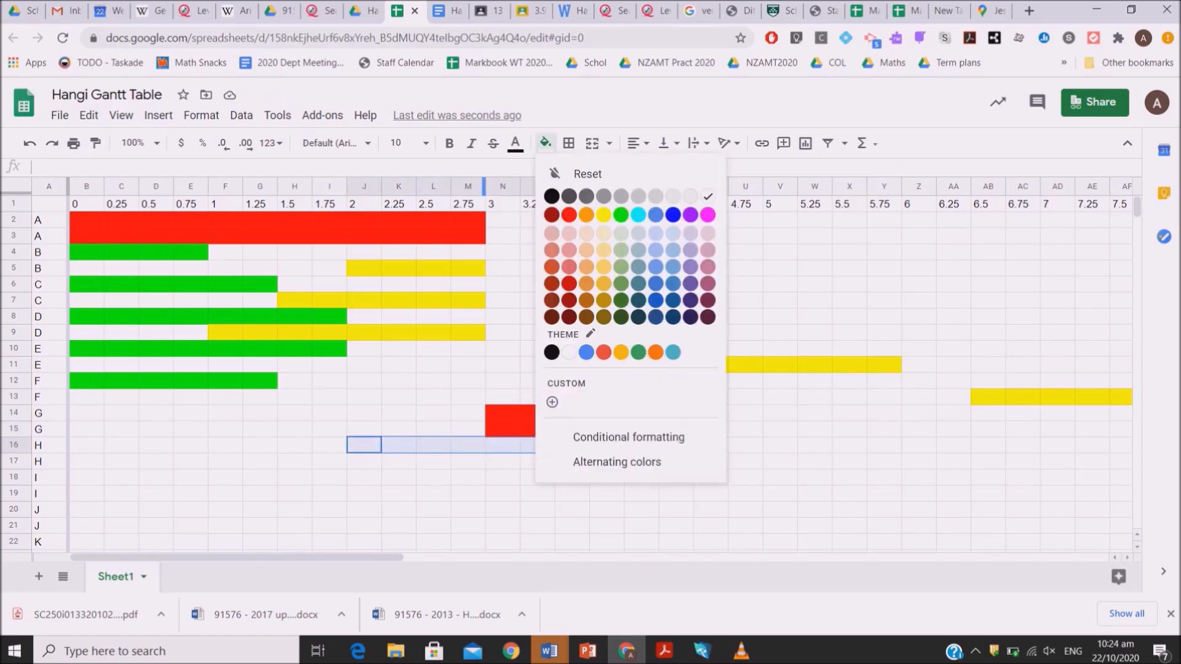
pyautogui.click(615, 214)
# Fill cells Z17:AG17 of the second task H row with yellow, covering times 6 to 7.75
pyautogui.press('Down')
pyautogui.press('Right')
pyautogui.press('Right')
pyautogui.press('Right')
pyautogui.press('Right')
pyautogui.press('Right')
pyautogui.press('Right')
pyautogui.press('Right')
pyautogui.press('Right')
pyautogui.press('Right')
pyautogui.press('Right')
pyautogui.press('Right')
pyautogui.press('Right')
pyautogui.press('Right')
pyautogui.press('Right')
pyautogui.press('Right')
pyautogui.press('Right')
pyautogui.hotkey('shift', 'Right')
pyautogui.hotkey('shift', 'Right')
pyautogui.hotkey('shift', 'Right')
pyautogui.hotkey('shift', 'Right')
pyautogui.hotkey('shift', 'Right')
pyautogui.hotkey('shift', 'Right')
pyautogui.hotkey('shift', 'Right')
pyautogui.click(546, 143)
pyautogui.click(604, 215)
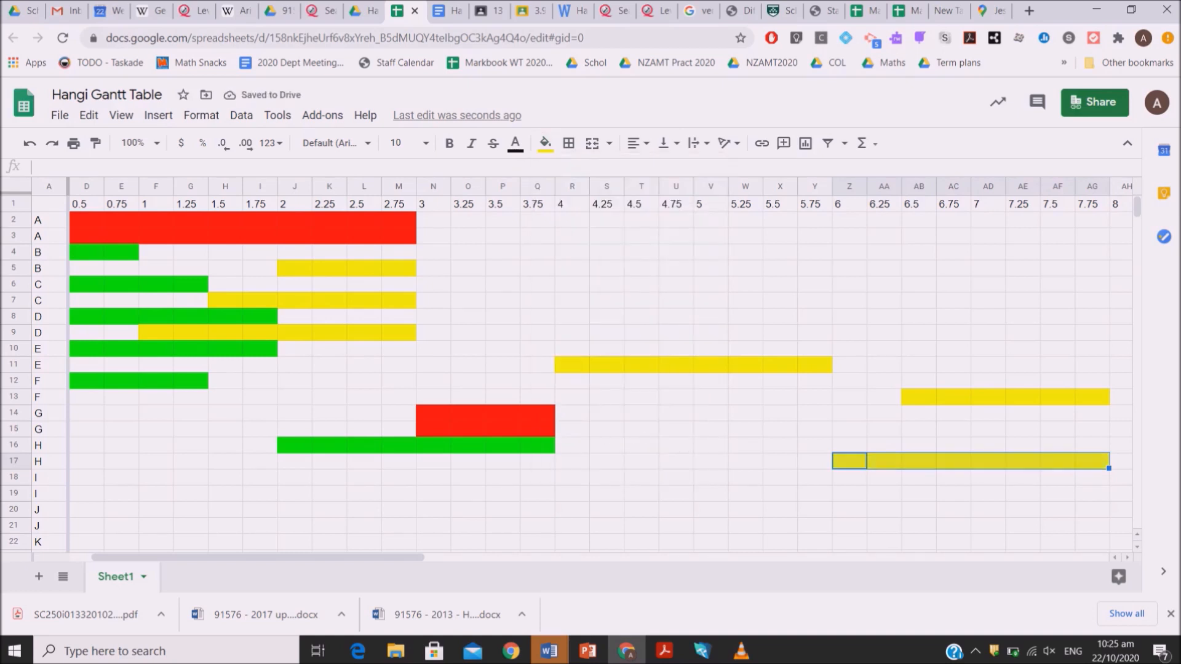
# Fill cells R18:AG19 across both task I rows with red, covering times 4 to 7.75
pyautogui.press('Down')
pyautogui.press('Left')
pyautogui.press('Left')
pyautogui.press('Left')
pyautogui.press('Left')
pyautogui.press('Left')
pyautogui.press('Left')
pyautogui.press('Left')
pyautogui.press('Left')
pyautogui.press('Left')
pyautogui.press('Left')
pyautogui.press('Left')
pyautogui.press('Right')
pyautogui.press('Right')
pyautogui.press('Right')
pyautogui.hotkey('shift', 'Right')
pyautogui.hotkey('shift', 'Right')
pyautogui.hotkey('shift', 'Right')
pyautogui.hotkey('shift', 'Right')
pyautogui.hotkey('shift', 'Right')
pyautogui.hotkey('shift', 'Right')
pyautogui.hotkey('shift', 'Right')
pyautogui.hotkey('shift', 'Right')
pyautogui.hotkey('shift', 'Right')
pyautogui.hotkey('shift', 'Right')
pyautogui.hotkey('shift', 'Right')
pyautogui.hotkey('shift', 'Right')
pyautogui.hotkey('shift', 'Right')
pyautogui.hotkey('shift', 'Right')
pyautogui.hotkey('shift', 'Right')
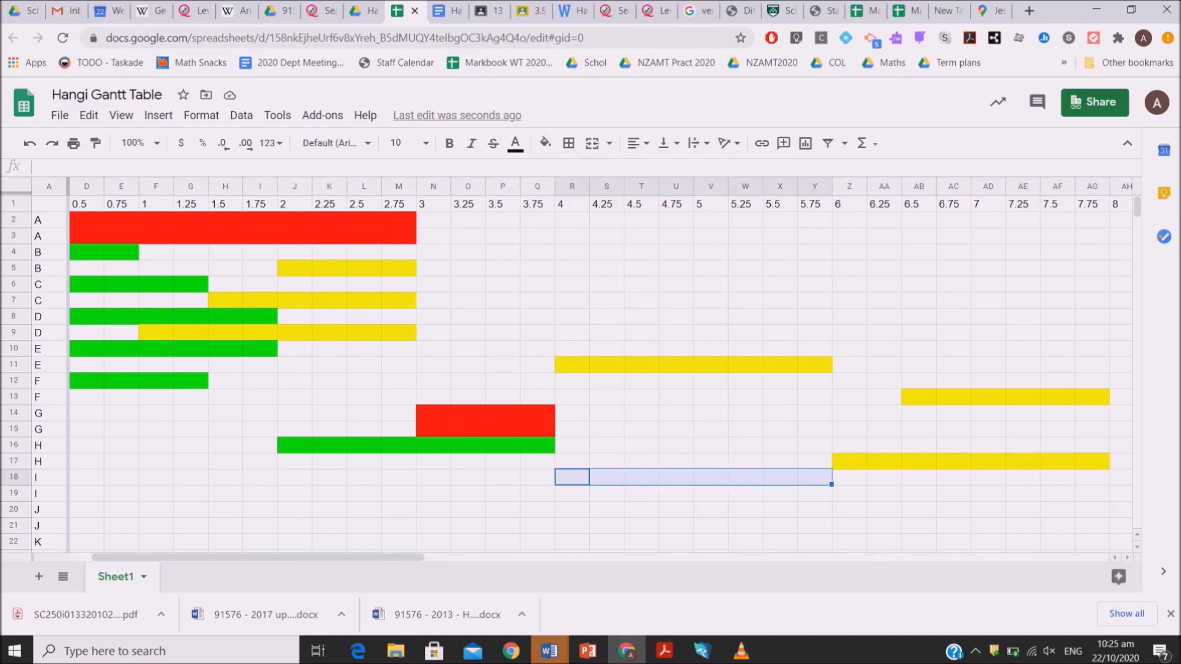
pyautogui.hotkey('shift', 'Down')
pyautogui.click(545, 143)
pyautogui.click(578, 214)
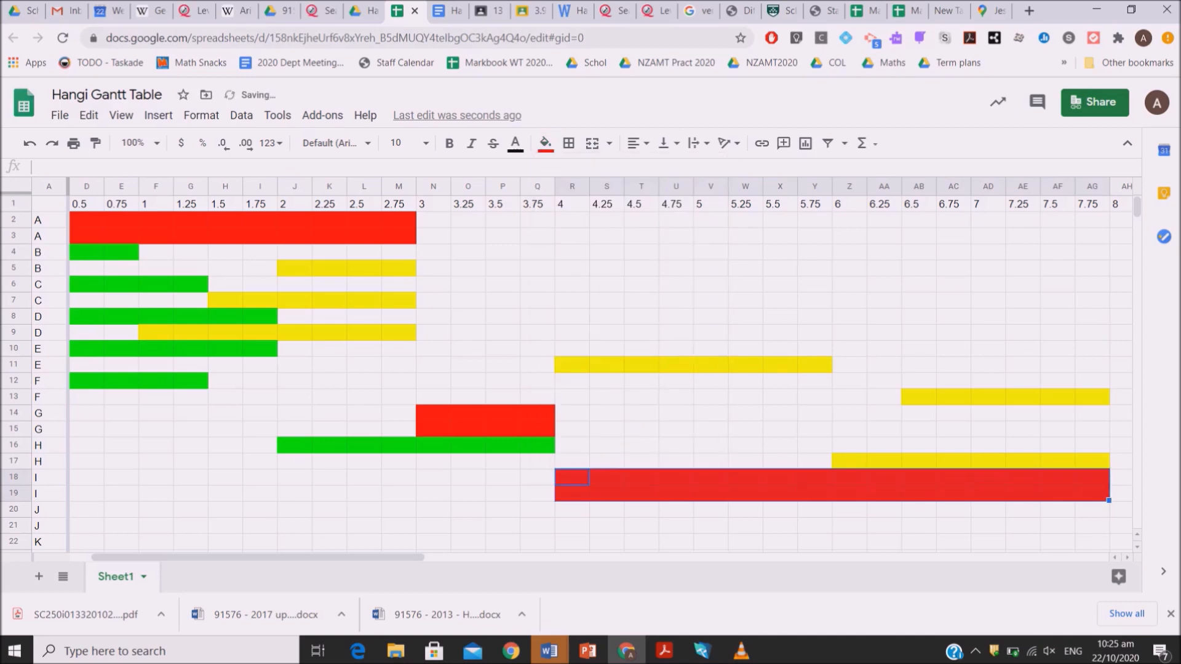
# Fill cells AH20:AI21 across both task J rows with red, covering times 8 to 8.25
pyautogui.press('Right')
pyautogui.press('Right')
pyautogui.press('Right')
pyautogui.press('Right')
pyautogui.press('Right')
pyautogui.press('Right')
pyautogui.press('Right')
pyautogui.press('Right')
pyautogui.press('Right')
pyautogui.press('Right')
pyautogui.press('Right')
pyautogui.press('Right')
pyautogui.press('Right')
pyautogui.press('Right')
pyautogui.press('Right')
pyautogui.press('Right')
pyautogui.press('Right')
pyautogui.press('Right')
pyautogui.press('Right')
pyautogui.press('Left')
pyautogui.press('Left')
pyautogui.press('Left')
pyautogui.press('Down')
pyautogui.press('Down')
pyautogui.hotkey('shift', 'Right')
pyautogui.hotkey('shift', 'Right')
pyautogui.hotkey('shift', 'Left')
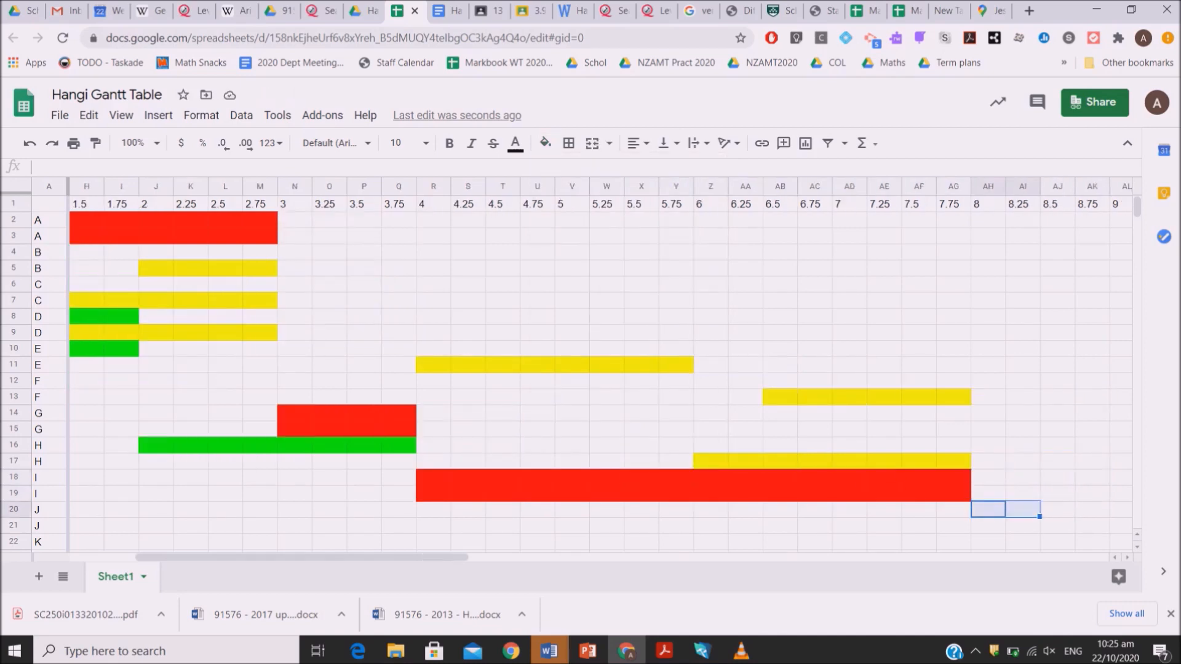
pyautogui.hotkey('shift', 'Down')
pyautogui.click(546, 143)
pyautogui.click(569, 215)
# Fill cells J22:Q22 of the first task K row with green, covering times 2 to 3.75
pyautogui.press('Down')
pyautogui.press('Down')
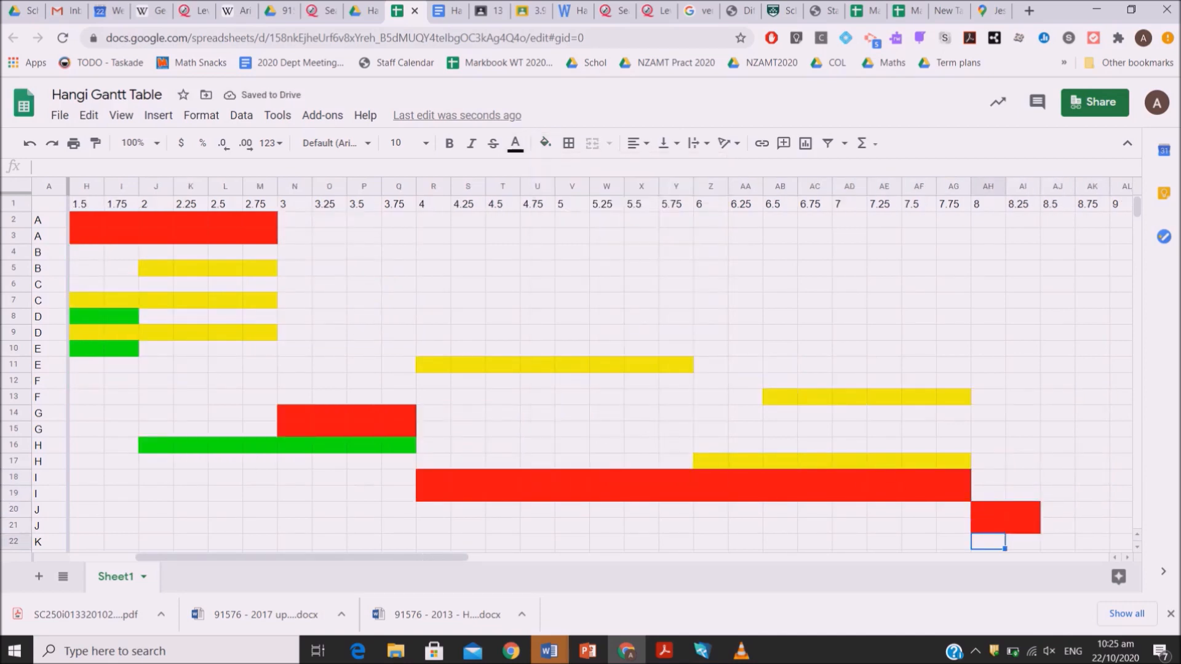
pyautogui.press('Left')
pyautogui.press('Left')
pyautogui.press('Left')
pyautogui.press('Left')
pyautogui.press('Left')
pyautogui.press('Left')
pyautogui.press('Left')
pyautogui.press('Left')
pyautogui.press('Left')
pyautogui.press('Left')
pyautogui.press('Left')
pyautogui.press('Left')
pyautogui.press('Left')
pyautogui.press('Left')
pyautogui.press('Left')
pyautogui.press('Left')
pyautogui.press('Left')
pyautogui.press('Left')
pyautogui.press('Left')
pyautogui.press('Left')
pyautogui.hotkey('shift', 'Right')
pyautogui.hotkey('shift', 'Right')
pyautogui.hotkey('shift', 'Right')
pyautogui.hotkey('shift', 'Right')
pyautogui.click(546, 143)
pyautogui.click(620, 214)
# Try to freeze the time headings with row 1 selected, using the one-column freeze option
pyautogui.press('Right')
pyautogui.press('Right')
pyautogui.press('Right')
pyautogui.press('Right')
pyautogui.press('Right')
pyautogui.press('Right')
pyautogui.press('Right')
pyautogui.press('Right')
pyautogui.press('Right')
pyautogui.press('Right')
pyautogui.press('Right')
pyautogui.press('Right')
pyautogui.press('Right')
pyautogui.press('Right')
pyautogui.press('Right')
pyautogui.press('Right')
pyautogui.press('Right')
pyautogui.press('Right')
pyautogui.press('Right')
pyautogui.press('Right')
pyautogui.press('Up')
pyautogui.press('Up')
pyautogui.press('Up')
pyautogui.press('Up')
pyautogui.press('Up')
pyautogui.press('Up')
pyautogui.press('Up')
pyautogui.press('Up')
pyautogui.press('Up')
pyautogui.press('Up')
pyautogui.press('Up')
pyautogui.press('Up')
pyautogui.press('Up')
pyautogui.press('Up')
pyautogui.press('Up')
pyautogui.press('Up')
pyautogui.press('Up')
pyautogui.press('Up')
pyautogui.press('Up')
pyautogui.press('Up')
pyautogui.click(13, 203)
pyautogui.click(121, 115)
pyautogui.moveTo(150, 143)
pyautogui.click(325, 285)
pyautogui.press('Down')
pyautogui.press('Down')
pyautogui.press('Down')
pyautogui.press('Down')
pyautogui.press('Down')
pyautogui.press('Down')
pyautogui.press('Down')
pyautogui.press('Down')
pyautogui.press('Down')
pyautogui.press('Down')
pyautogui.press('Down')
pyautogui.press('Down')
pyautogui.press('Down')
pyautogui.press('Down')
pyautogui.press('Down')
pyautogui.press('Down')
pyautogui.press('Down')
pyautogui.press('Down')
pyautogui.press('Down')
pyautogui.press('Down')
pyautogui.press('Up')
pyautogui.press('Up')
pyautogui.press('Up')
pyautogui.press('Up')
pyautogui.press('Right')
pyautogui.press('Right')
pyautogui.press('Right')
pyautogui.press('Right')
pyautogui.press('Right')
pyautogui.press('Right')
pyautogui.press('Right')
pyautogui.press('Right')
pyautogui.press('Right')
pyautogui.press('Right')
pyautogui.press('Right')
pyautogui.press('Right')
pyautogui.press('Right')
pyautogui.press('Right')
pyautogui.press('Right')
pyautogui.press('Right')
pyautogui.press('Right')
pyautogui.press('Right')
pyautogui.press('Right')
pyautogui.press('Right')
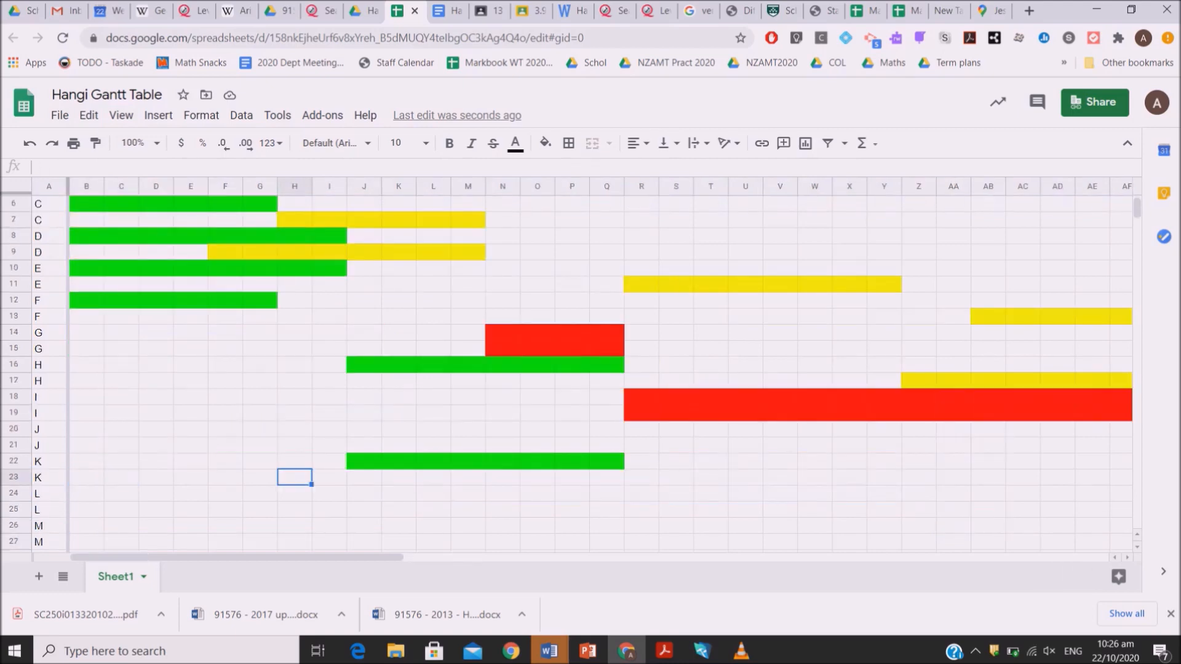
# Freeze row 1 so the time headings stay in view while scrolling down
pyautogui.press('Up')
pyautogui.press('Up')
pyautogui.press('Up')
pyautogui.press('Up')
pyautogui.press('Up')
pyautogui.press('Up')
pyautogui.press('Up')
pyautogui.press('Up')
pyautogui.press('Up')
pyautogui.press('Up')
pyautogui.press('Up')
pyautogui.press('Up')
pyautogui.press('Up')
pyautogui.press('Up')
pyautogui.press('Up')
pyautogui.press('Up')
pyautogui.press('Up')
pyautogui.press('Up')
pyautogui.press('Up')
pyautogui.press('Up')
pyautogui.click(14, 204)
pyautogui.click(121, 116)
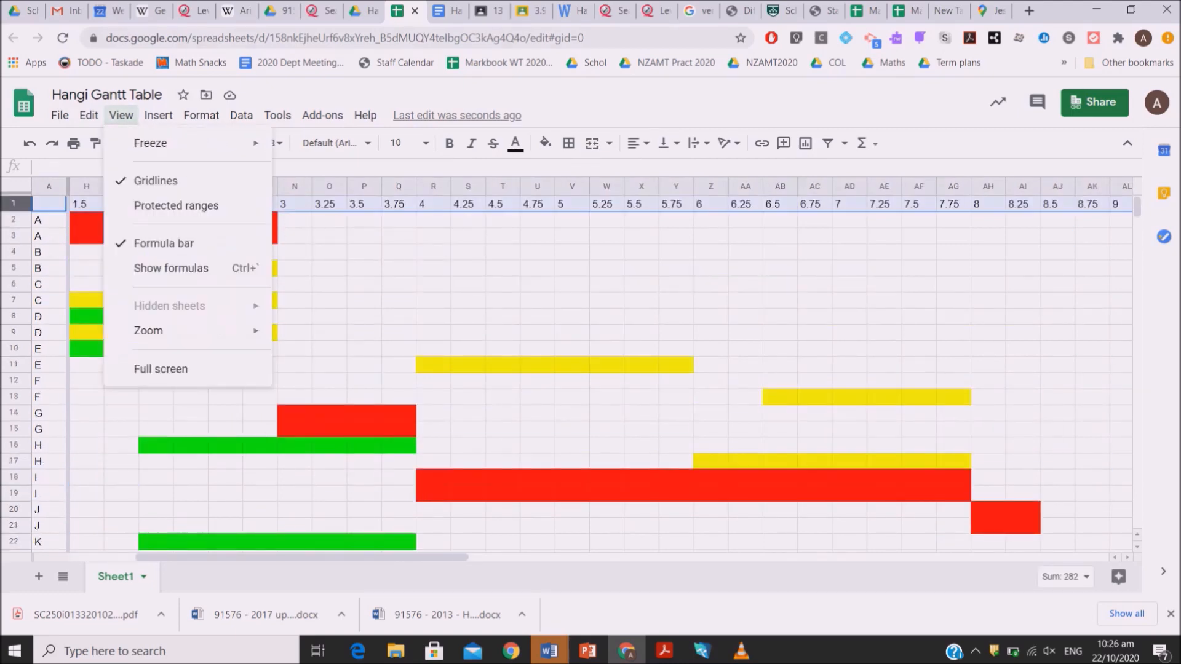
pyautogui.moveTo(150, 142)
pyautogui.click(315, 172)
# Fill cells AJ23:AQ23 of the second task K row with yellow, covering times 8.5 to 10.25
pyautogui.click(399, 513)
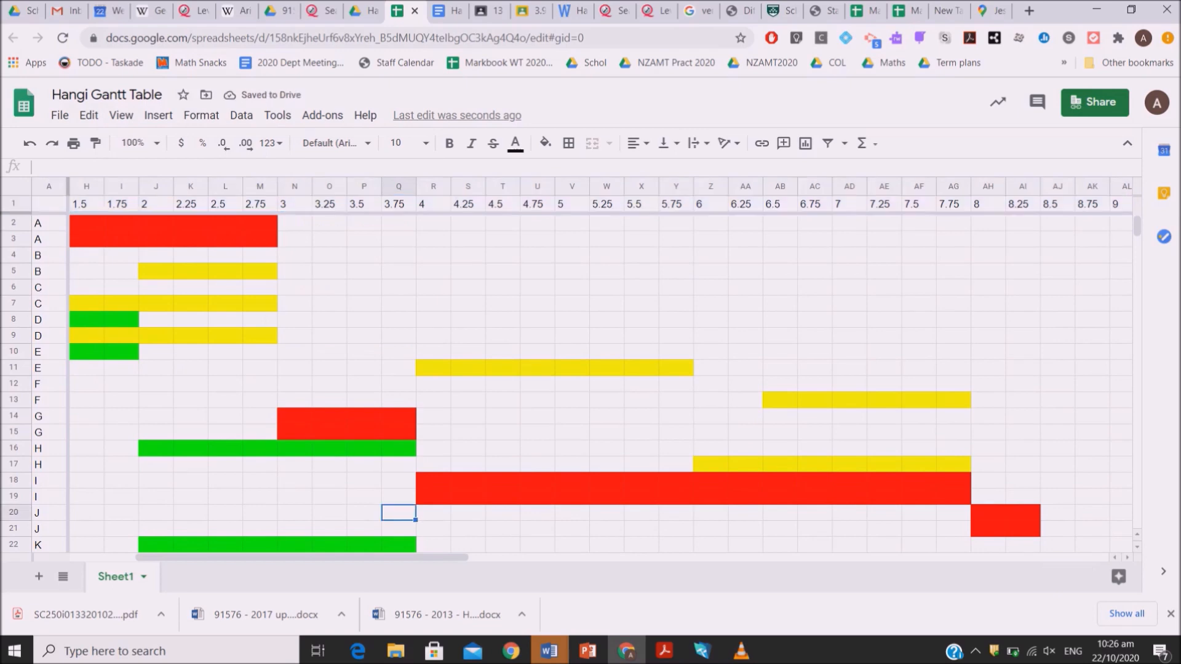
pyautogui.press('Down')
pyautogui.press('Down')
pyautogui.press('Down')
pyautogui.press('Right')
pyautogui.press('Right')
pyautogui.press('Right')
pyautogui.press('Right')
pyautogui.press('Right')
pyautogui.press('Right')
pyautogui.press('Right')
pyautogui.press('Right')
pyautogui.press('Right')
pyautogui.press('Right')
pyautogui.press('Right')
pyautogui.press('Right')
pyautogui.press('Right')
pyautogui.press('Right')
pyautogui.press('Right')
pyautogui.press('Right')
pyautogui.press('Right')
pyautogui.press('Right')
pyautogui.press('Right')
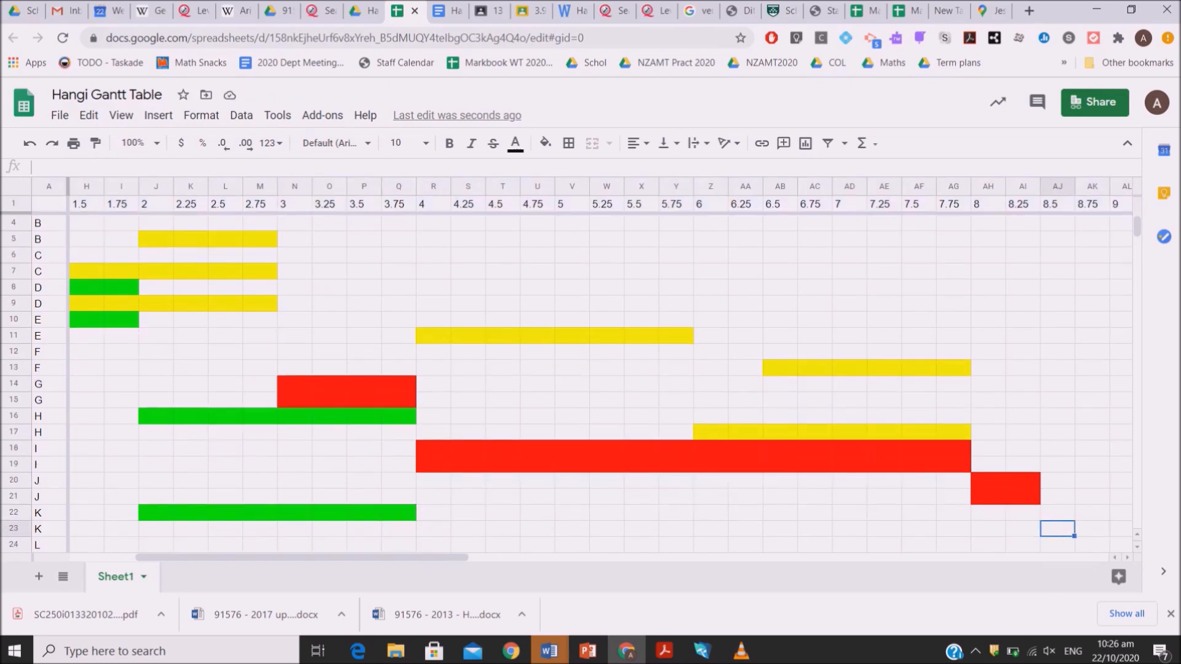
pyautogui.hotkey('shift', 'Right')
pyautogui.hotkey('shift', 'Right')
pyautogui.hotkey('shift', 'Right')
pyautogui.hotkey('shift', 'Right')
pyautogui.hotkey('shift', 'Right')
pyautogui.hotkey('shift', 'Right')
pyautogui.hotkey('shift', 'Right')
pyautogui.click(545, 142)
pyautogui.click(602, 205)
# Fill cells AJ24:AS25 across both task L rows with red, covering times 8.5 to 10.75
pyautogui.press('Down')
pyautogui.hotkey('shift', 'Right')
pyautogui.hotkey('shift', 'Right')
pyautogui.hotkey('shift', 'Right')
pyautogui.hotkey('shift', 'Right')
pyautogui.hotkey('shift', 'Right')
pyautogui.hotkey('shift', 'Right')
pyautogui.hotkey('shift', 'Right')
pyautogui.hotkey('shift', 'Right')
pyautogui.hotkey('shift', 'Right')
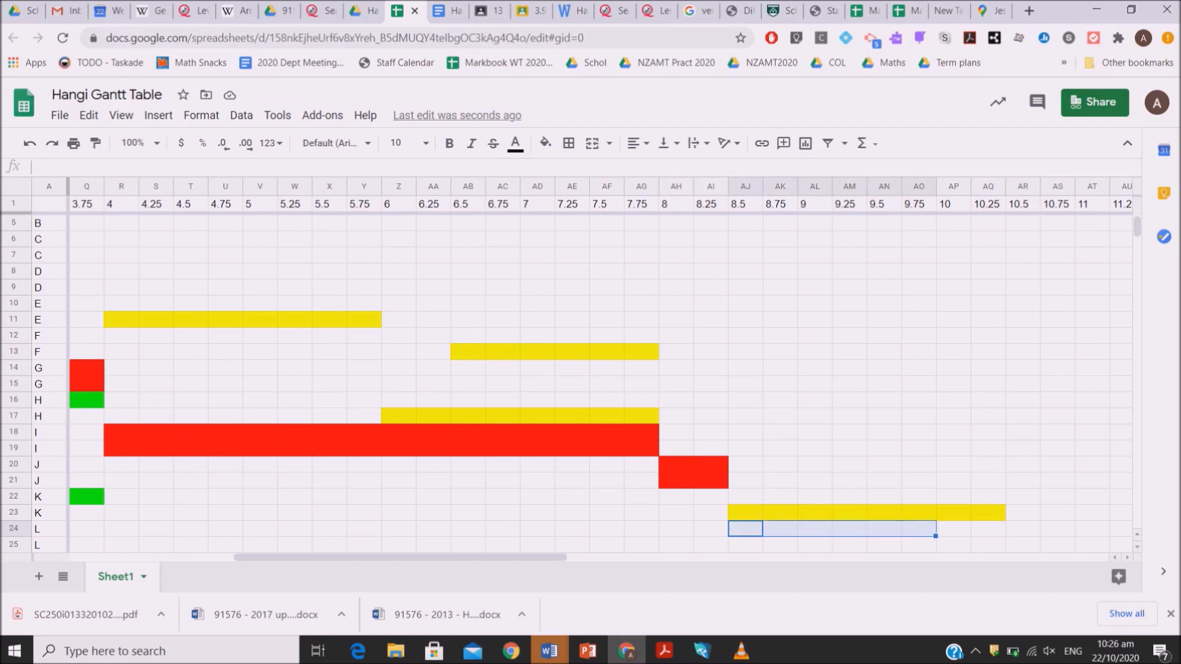
pyautogui.hotkey('shift', 'Down')
pyautogui.click(544, 143)
pyautogui.click(572, 206)
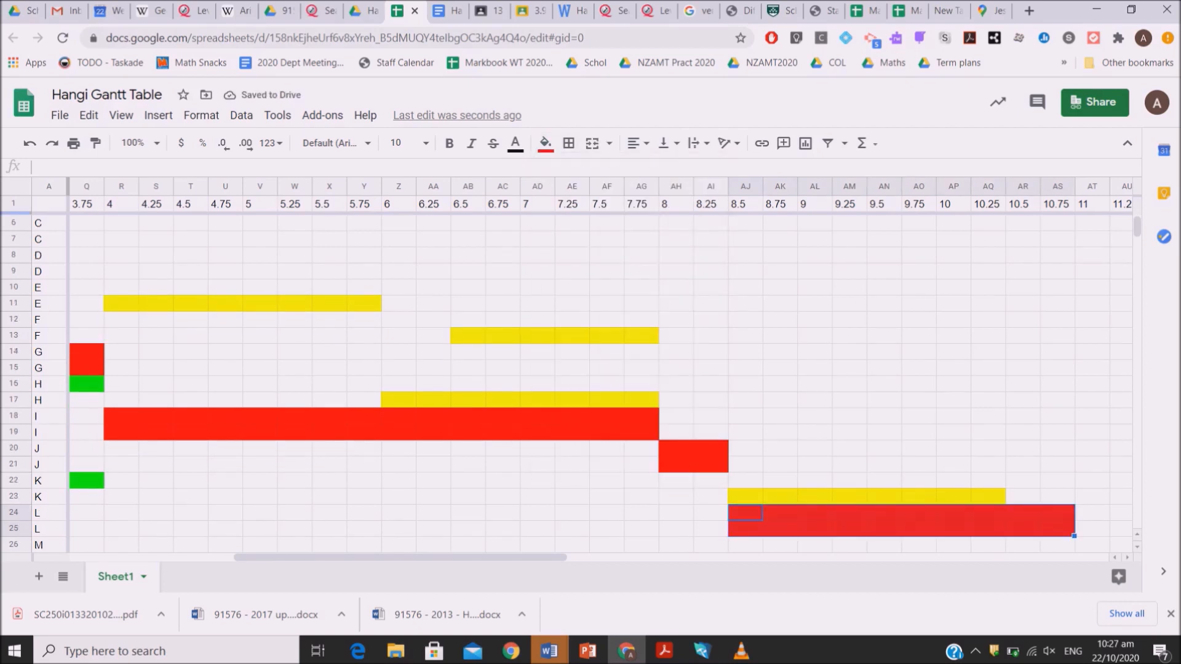
# Fill cells AJ26:AK26 of the first task M row with green, covering times 8.5 to 8.75
pyautogui.press('Down')
pyautogui.press('Down')
pyautogui.hotkey('shift', 'Right')
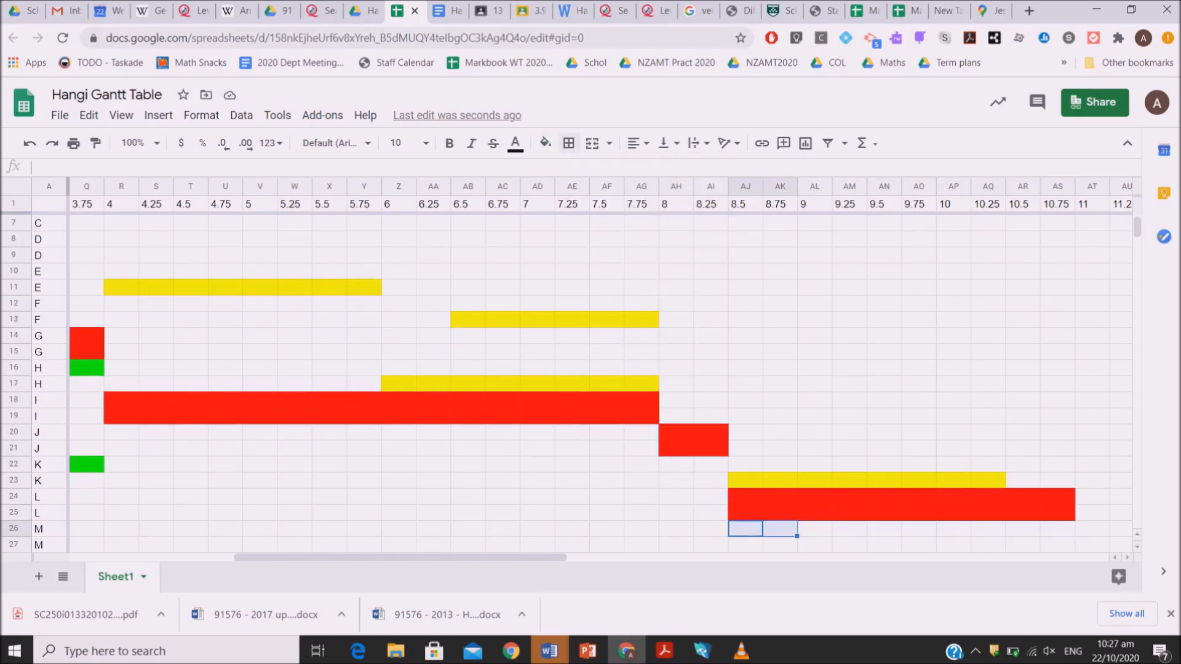
pyautogui.click(545, 143)
pyautogui.click(621, 214)
# Fill cells AP27:AQ27 of the second task M row with yellow, covering times 10 to 10.25
pyautogui.press('Down')
pyautogui.press('Right')
pyautogui.press('Right')
pyautogui.press('Right')
pyautogui.press('Right')
pyautogui.press('Right')
pyautogui.press('Right')
pyautogui.hotkey('shift', 'Right')
pyautogui.click(545, 142)
pyautogui.click(606, 214)
# Fill cells AL28:AN28 of the first task N row with green, covering times 9 to 9.5
pyautogui.press('Down')
pyautogui.press('Left')
pyautogui.press('Left')
pyautogui.press('Left')
pyautogui.press('Left')
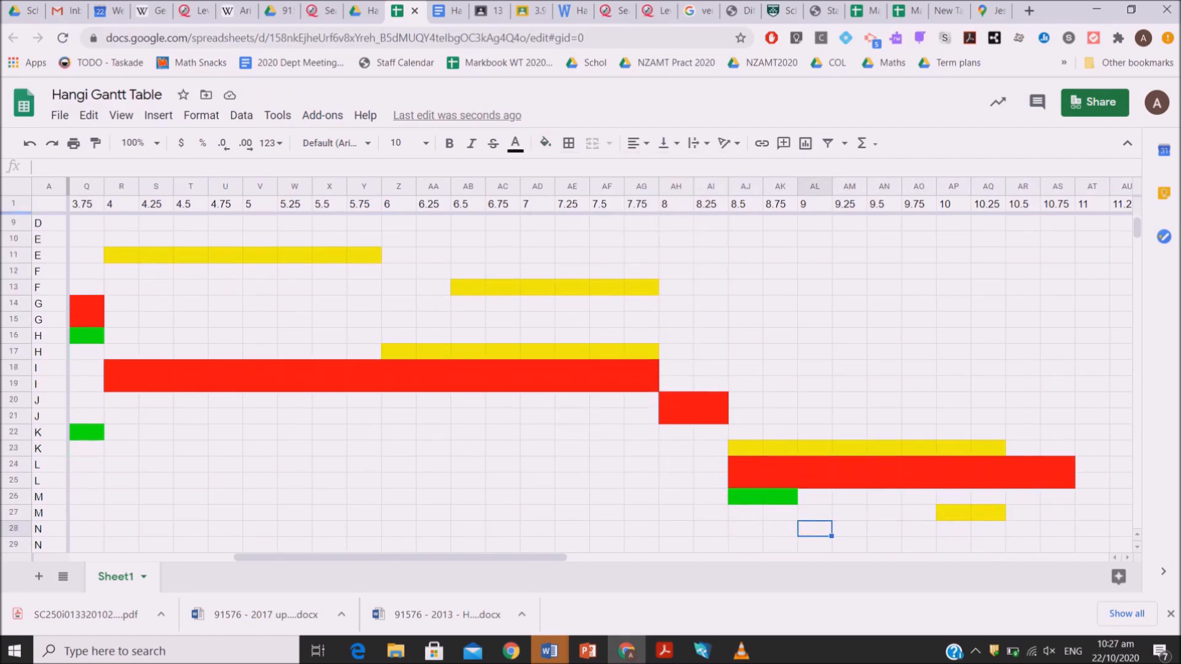
pyautogui.hotkey('shift', 'Right')
pyautogui.hotkey('shift', 'Right')
pyautogui.click(545, 142)
pyautogui.click(621, 214)
# Fill cells AR29:AT29 of the second task N row with yellow, covering times 10.5 to 11
pyautogui.press('Down')
pyautogui.press('Right')
pyautogui.press('Right')
pyautogui.press('Right')
pyautogui.press('Right')
pyautogui.press('Right')
pyautogui.press('Right')
pyautogui.hotkey('shift', 'Right')
pyautogui.click(545, 143)
pyautogui.click(605, 215)
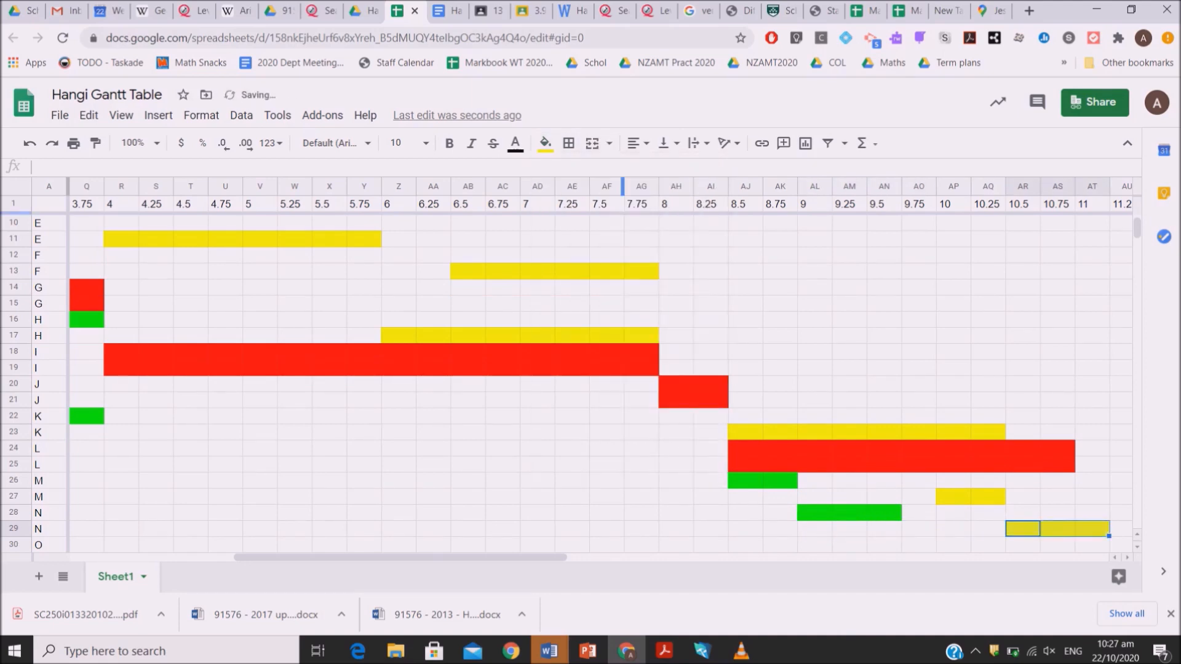
# Fill cells AT30 and AT31 in both task O rows with red at time 11
pyautogui.press('Down')
pyautogui.press('Right')
pyautogui.press('Right')
pyautogui.click(545, 143)
pyautogui.click(620, 215)
pyautogui.press('Down')
pyautogui.click(545, 143)
pyautogui.click(577, 214)
# Fill cells AU32:AV33 across both task P rows with red, covering times 11.25 to 11.5
pyautogui.press('Down')
pyautogui.press('Down')
pyautogui.press('Right')
pyautogui.hotkey('shift', 'Right')
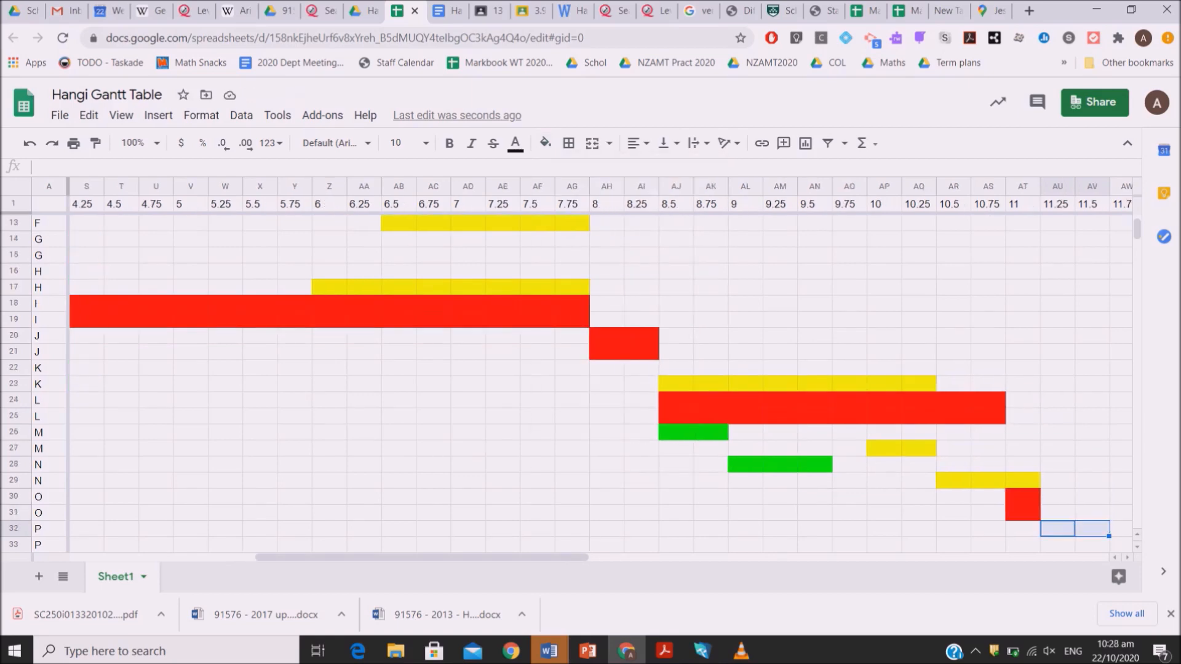
pyautogui.click(545, 142)
pyautogui.moveTo(1057, 544); pyautogui.dragTo(1092, 529)
pyautogui.click(545, 143)
pyautogui.click(569, 215)
# Return to the start of the table and duplicate Sheet1
pyautogui.press('Down')
pyautogui.press('Down')
pyautogui.press('Left')
pyautogui.press('Up')
pyautogui.press('Up')
pyautogui.press('Up')
pyautogui.press('Up')
pyautogui.press('Left')
pyautogui.press('Left')
pyautogui.press('Left')
pyautogui.press('Left')
pyautogui.press('Left')
pyautogui.press('Left')
pyautogui.press('Left')
pyautogui.press('Left')
pyautogui.press('Left')
pyautogui.press('Left')
pyautogui.press('Left')
pyautogui.press('Left')
pyautogui.press('Left')
pyautogui.press('Left')
pyautogui.press('Left')
pyautogui.press('Left')
pyautogui.press('Left')
pyautogui.press('Left')
pyautogui.press('Left')
pyautogui.press('Left')
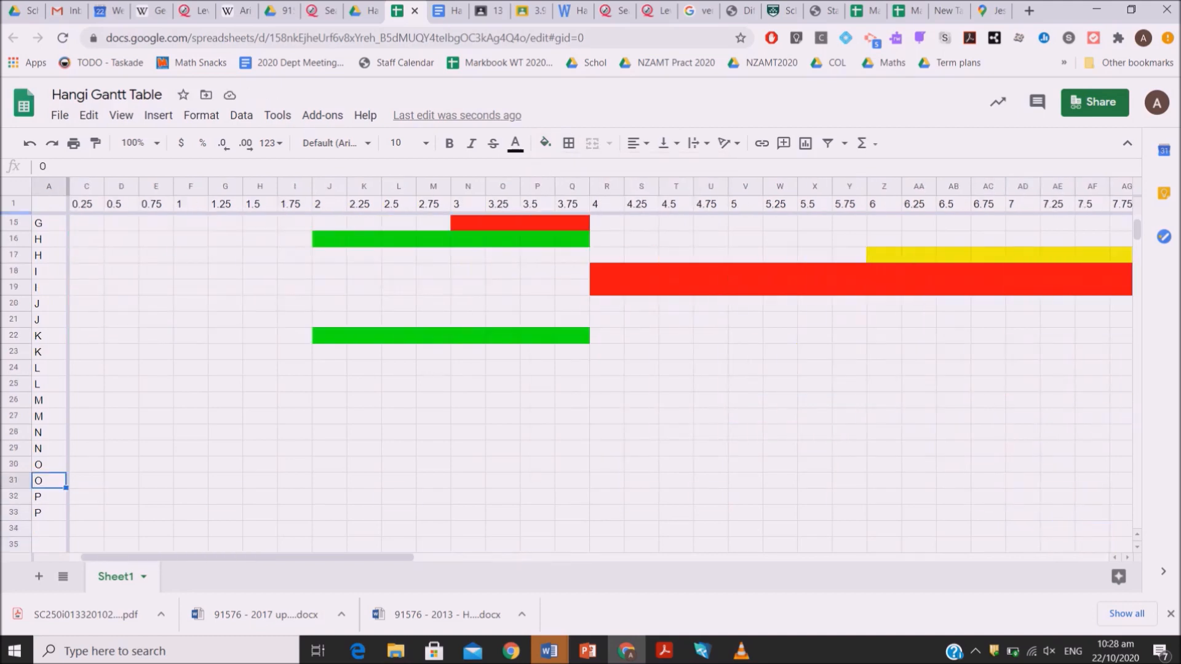
pyautogui.press('Up')
pyautogui.press('Up')
pyautogui.press('Up')
pyautogui.press('Up')
pyautogui.press('Up')
pyautogui.press('Up')
pyautogui.press('Up')
pyautogui.press('Up')
pyautogui.press('Up')
pyautogui.press('Up')
pyautogui.press('Up')
pyautogui.press('Up')
pyautogui.press('Up')
pyautogui.press('Up')
pyautogui.press('Up')
pyautogui.press('Up')
pyautogui.press('Up')
pyautogui.press('Up')
pyautogui.press('Up')
pyautogui.press('Up')
pyautogui.click(143, 576)
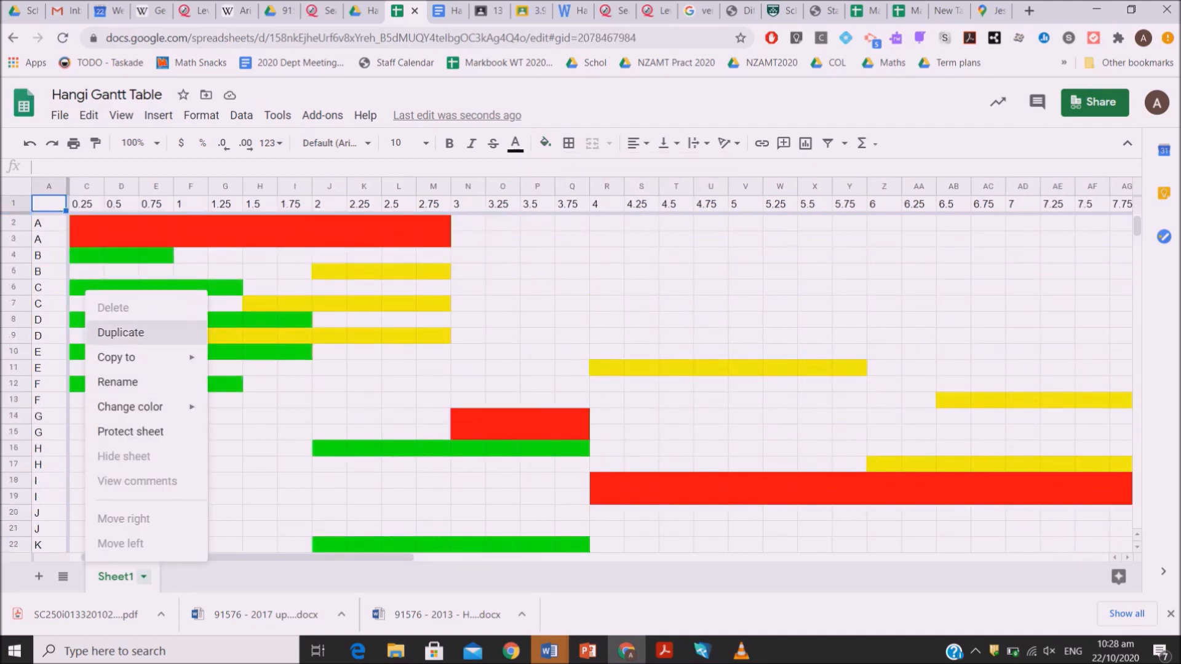